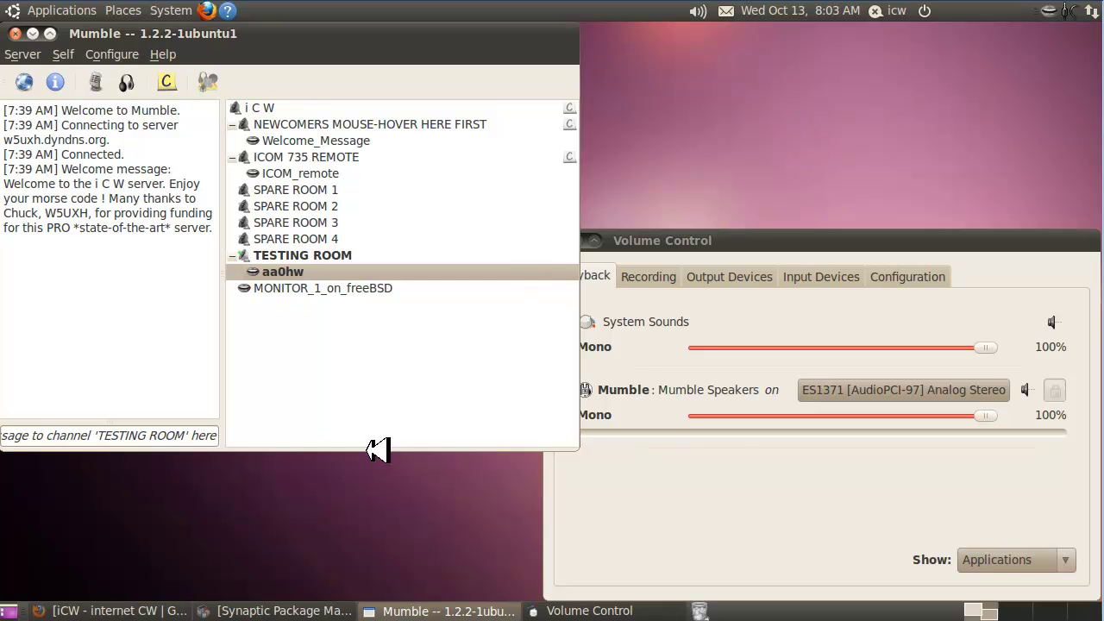
# View the Fldigi 3.20.28 release notes in Firefox, minimize the browser, and restore Synaptic
pyautogui.click(148, 607)
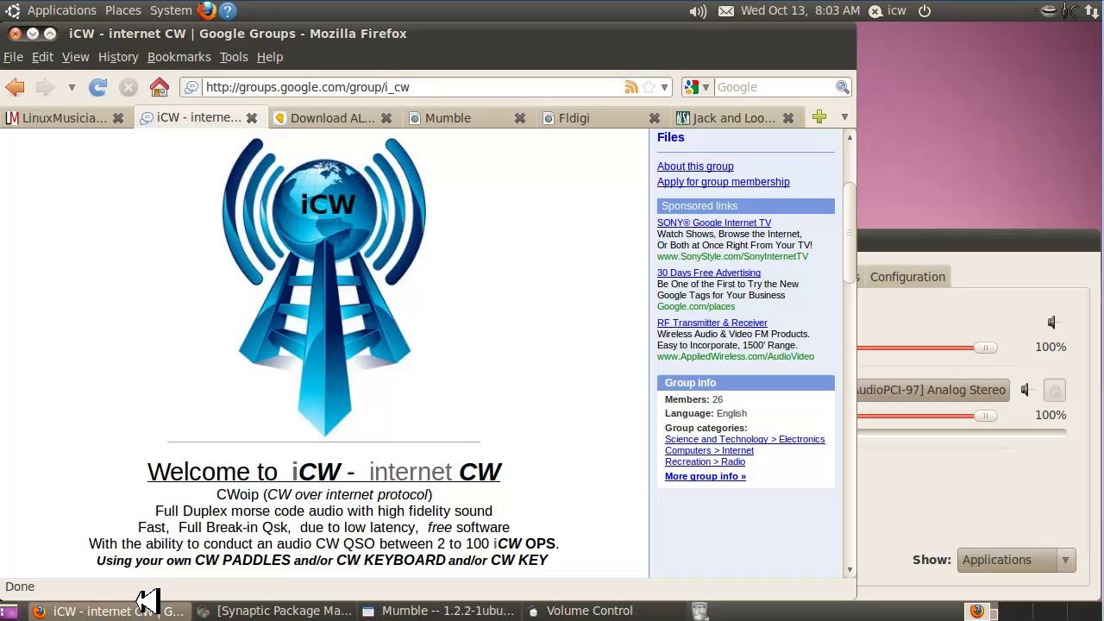
pyautogui.click(580, 118)
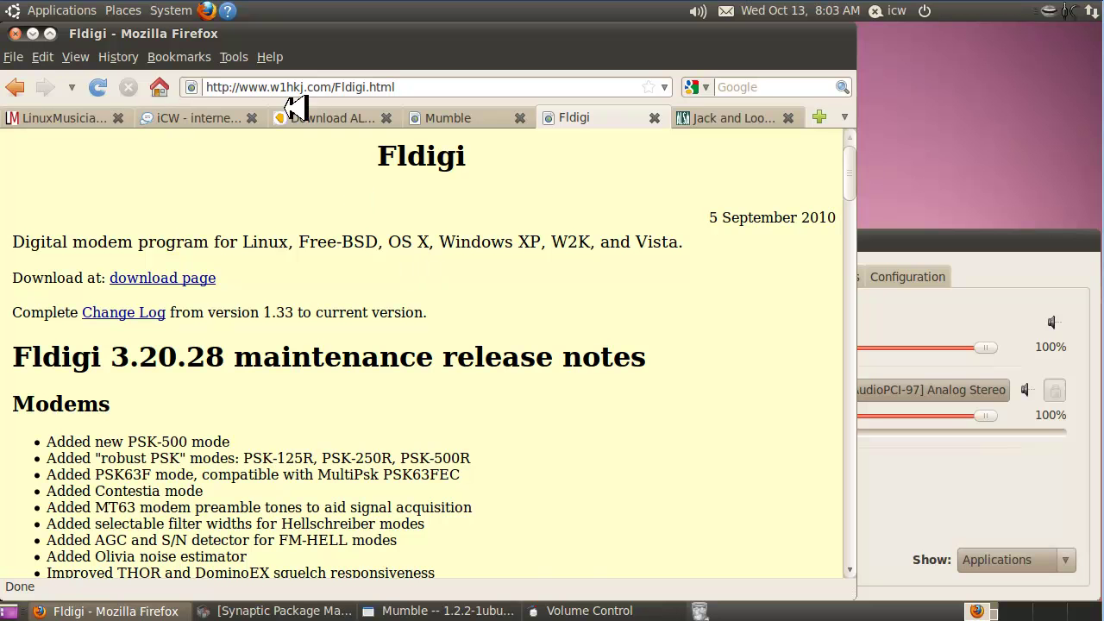
pyautogui.click(32, 34)
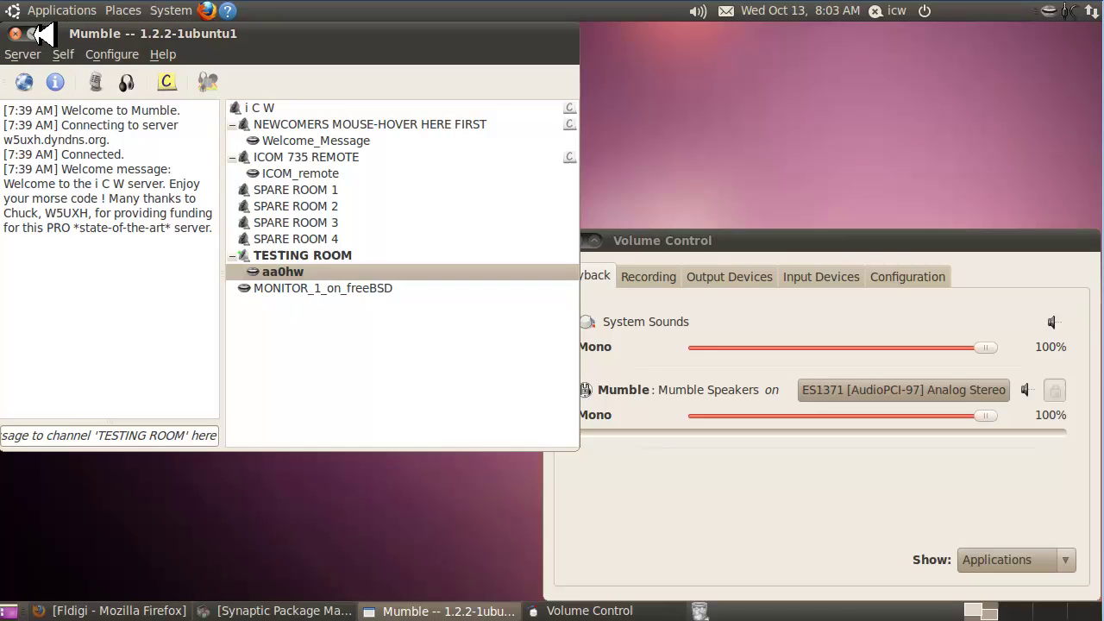
pyautogui.click(259, 611)
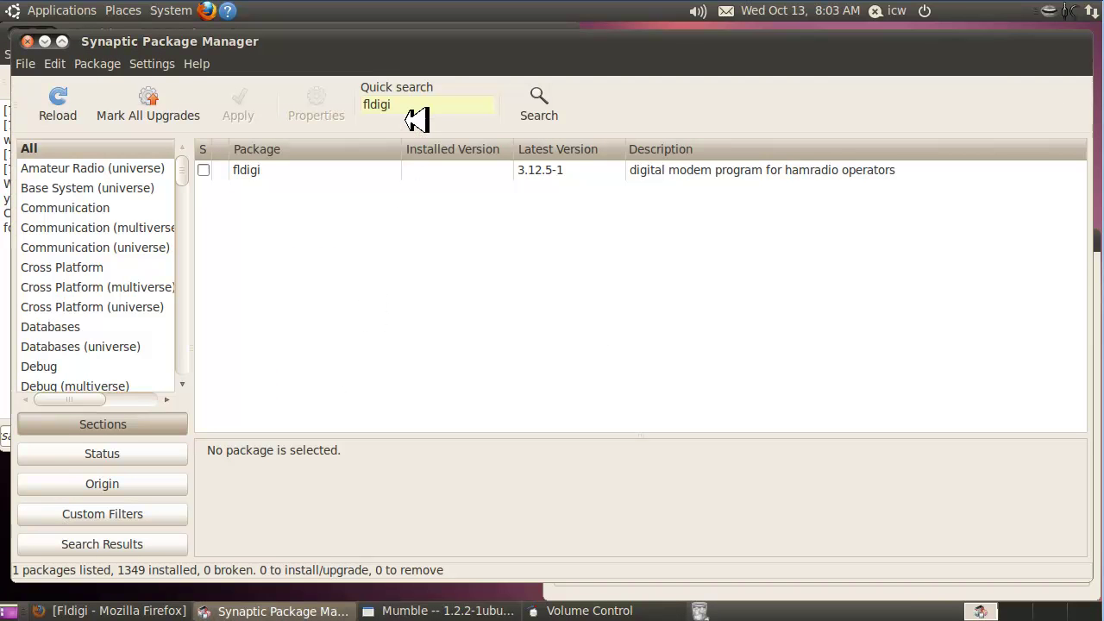
# Mark and install the fldigi 3.12.5-1 package in Synaptic, then minimize the package manager
pyautogui.click(206, 170)
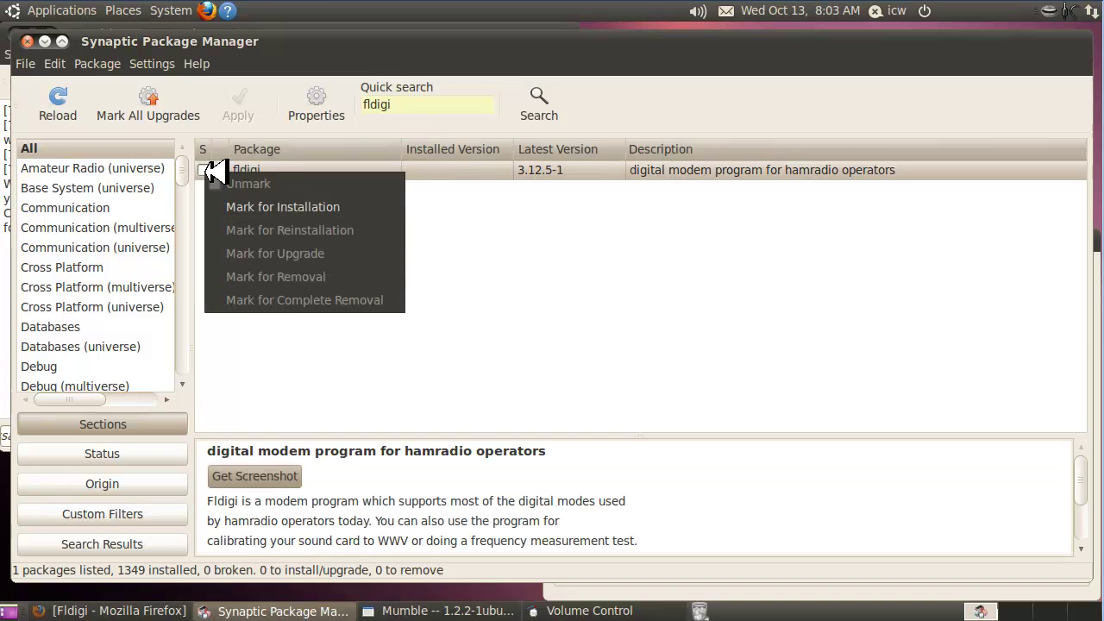
pyautogui.click(271, 205)
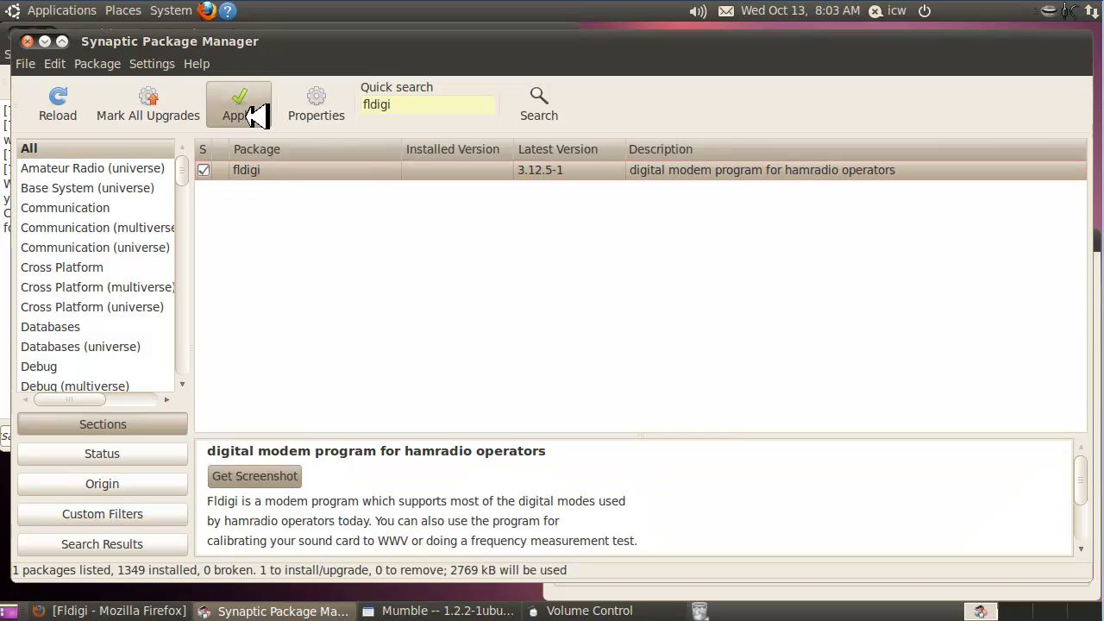
pyautogui.click(253, 114)
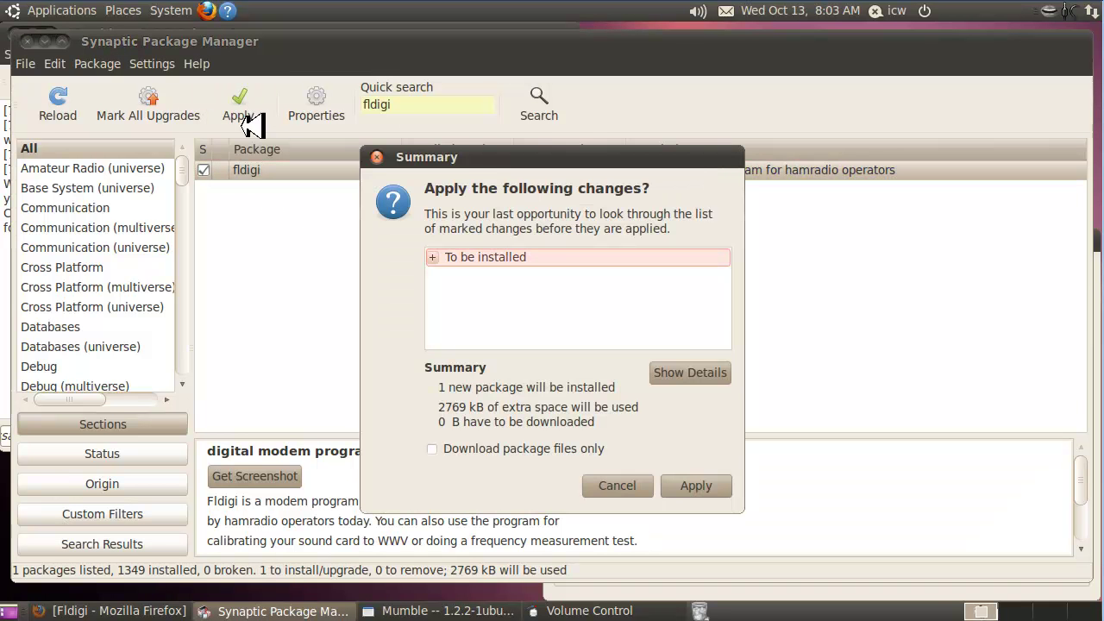
pyautogui.click(688, 487)
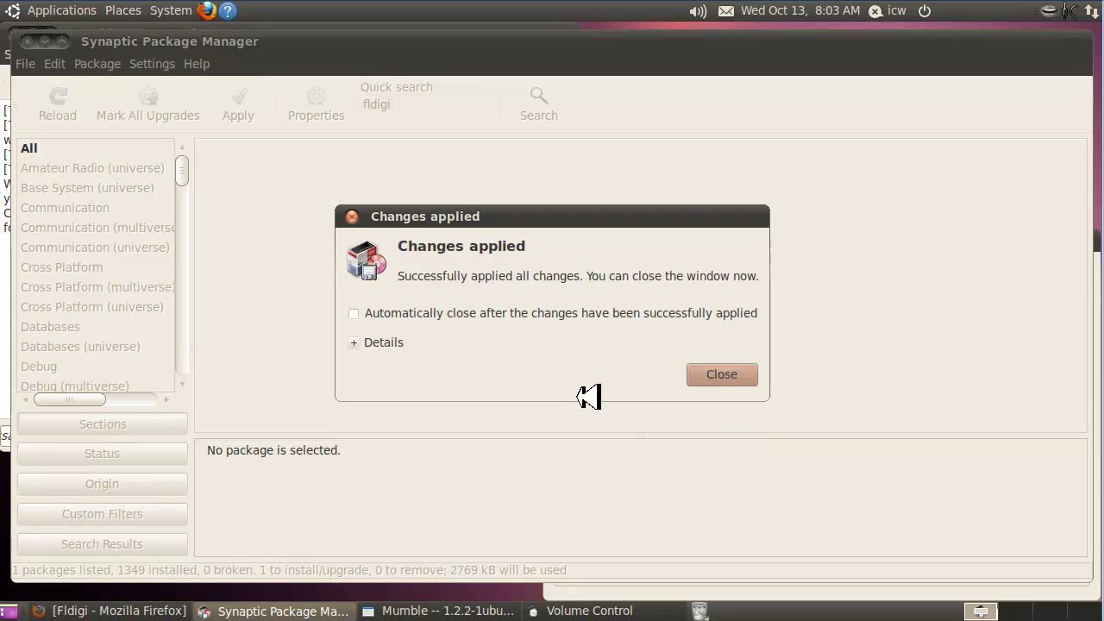
pyautogui.click(721, 376)
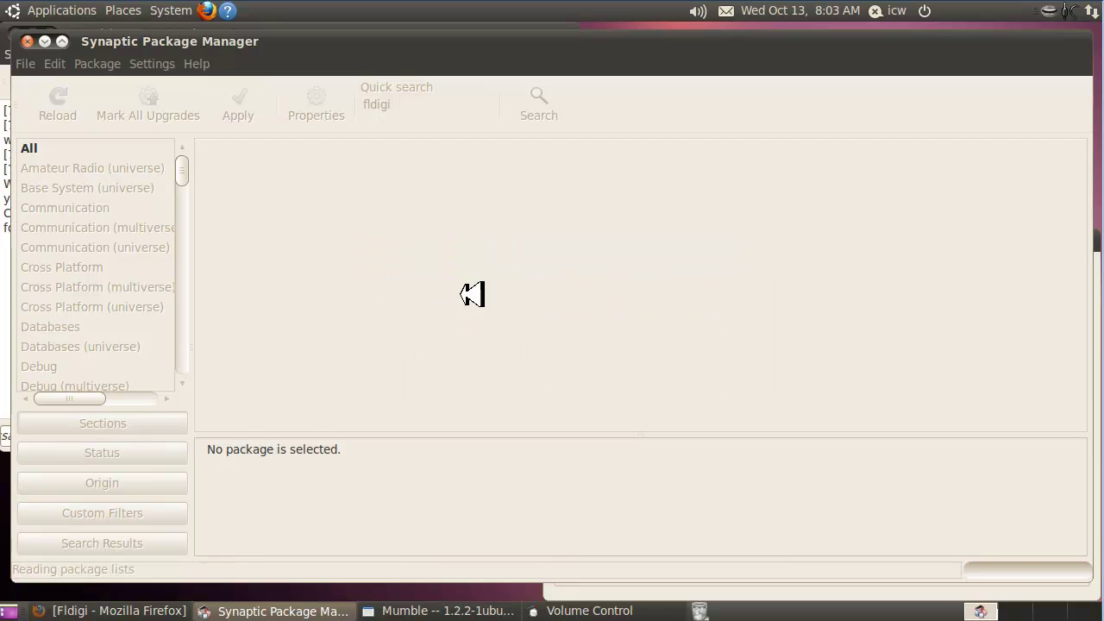
pyautogui.click(46, 41)
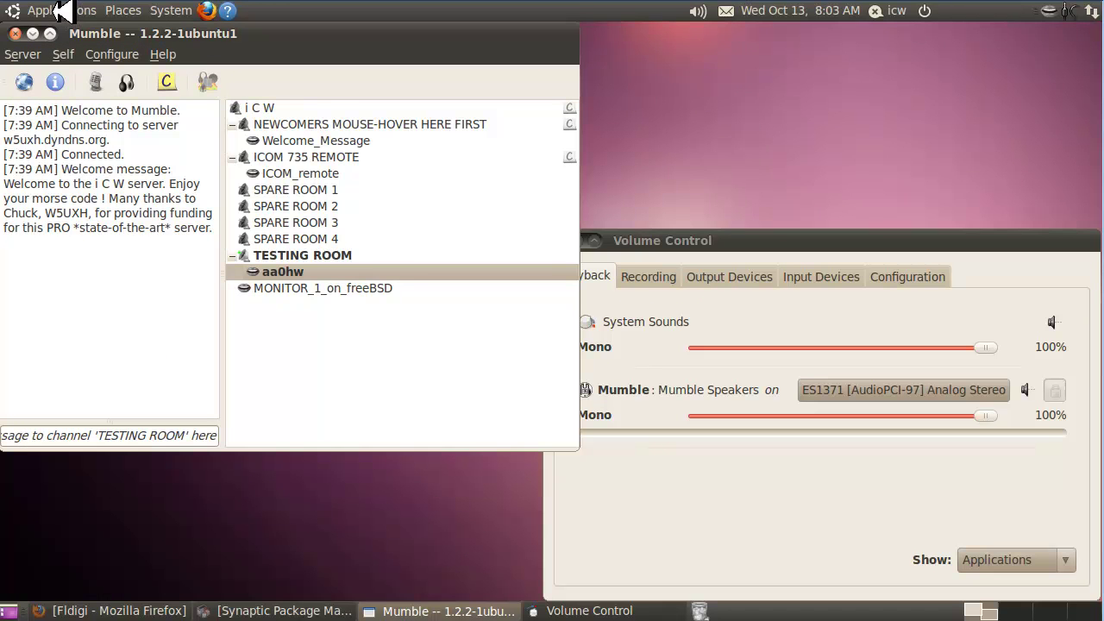
pyautogui.click(62, 10)
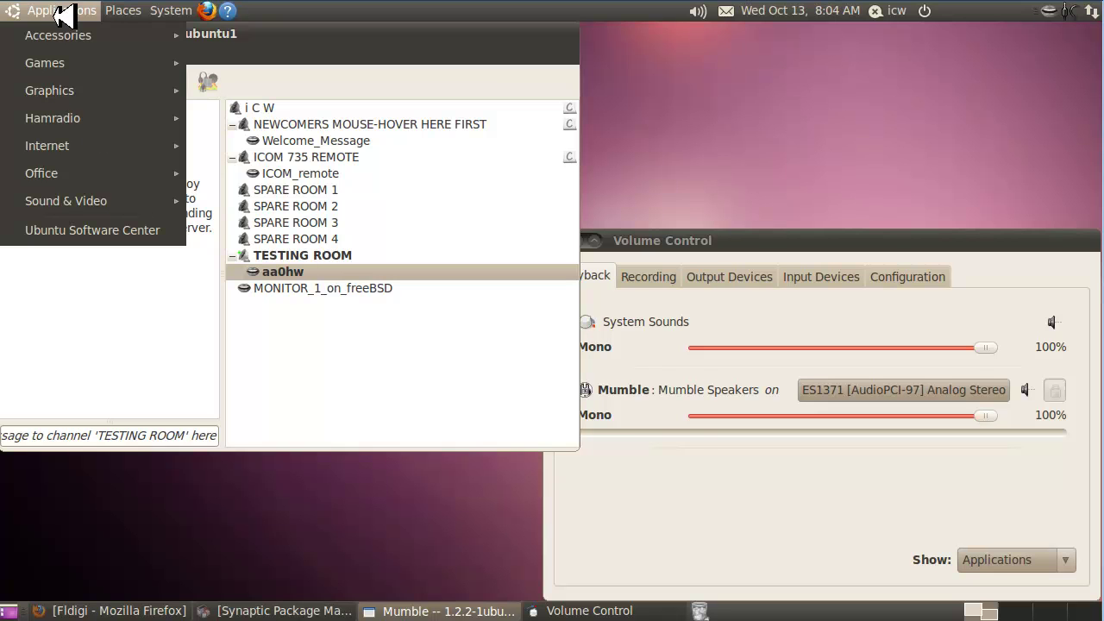
# Launch Fldigi from Applications > Hamradio and set the operating mode to CW
pyautogui.moveTo(135, 148)
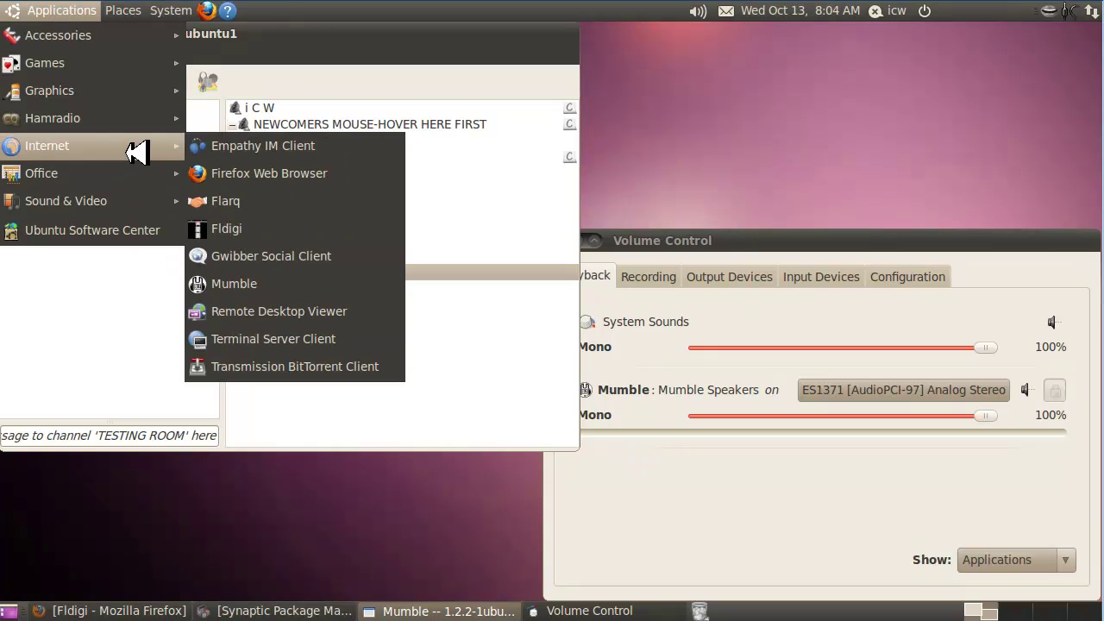
pyautogui.moveTo(135, 121)
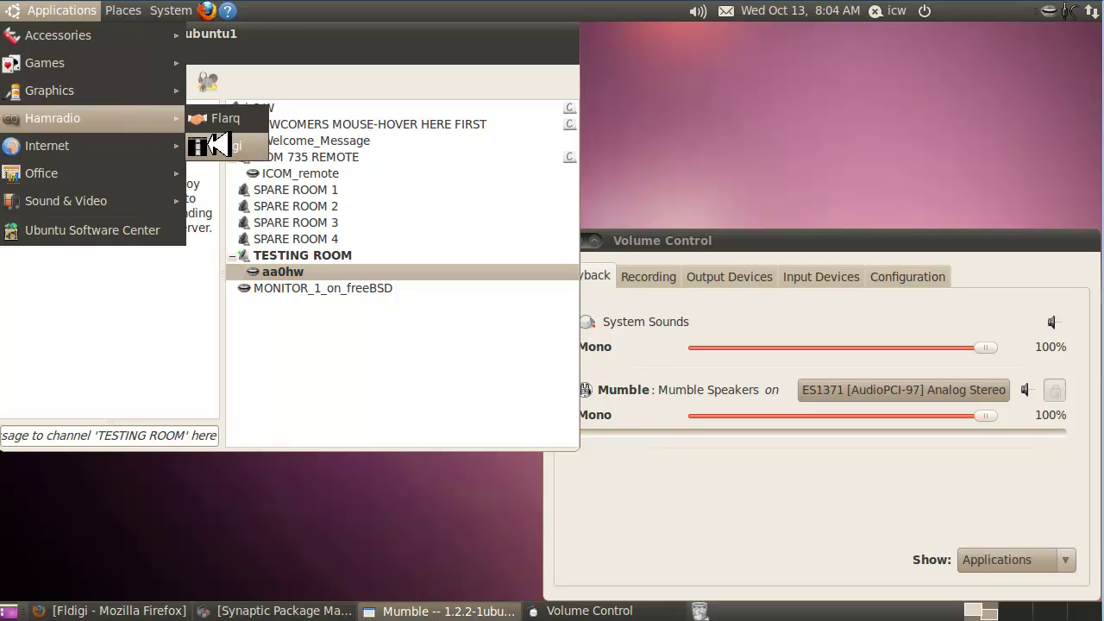
pyautogui.click(219, 145)
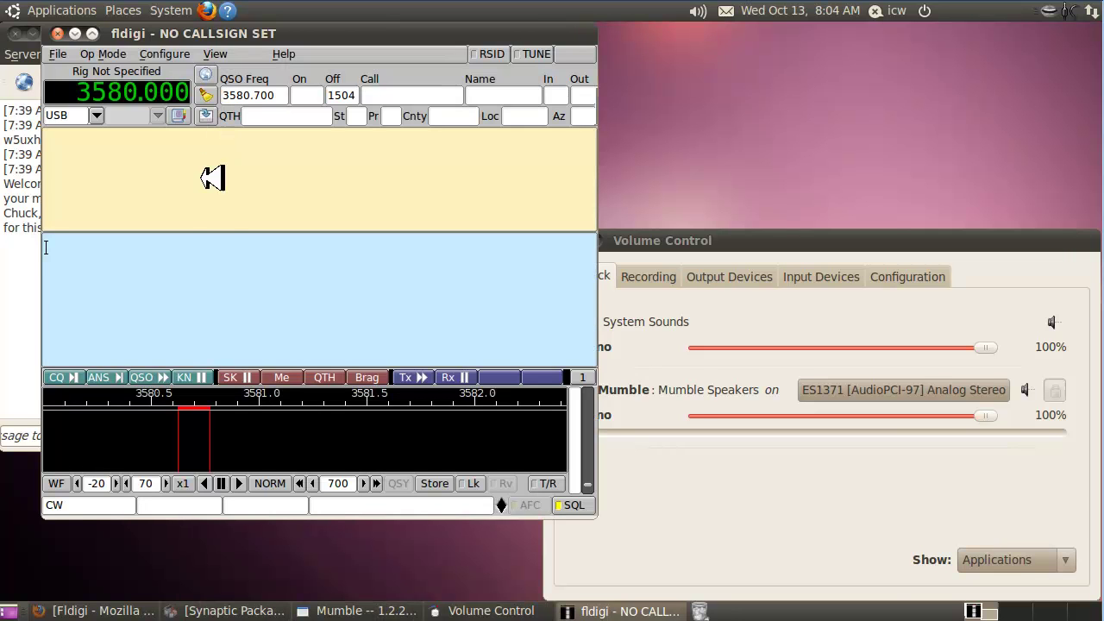
pyautogui.click(102, 54)
pyautogui.click(108, 71)
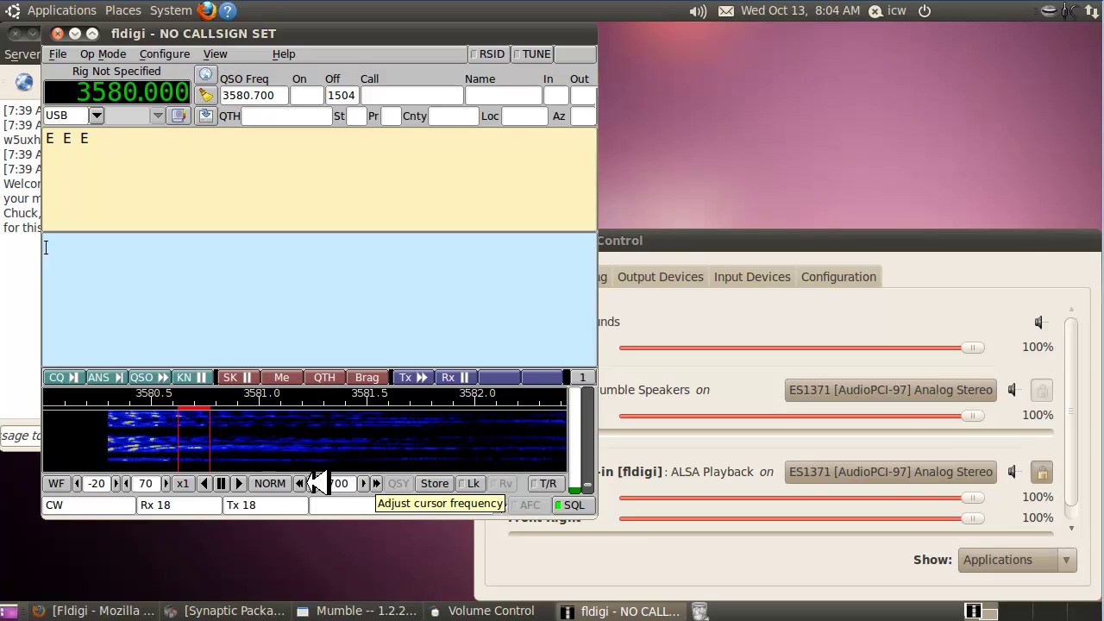
# Return the waterfall cursor frequency to 700 Hz
pyautogui.click(377, 483)
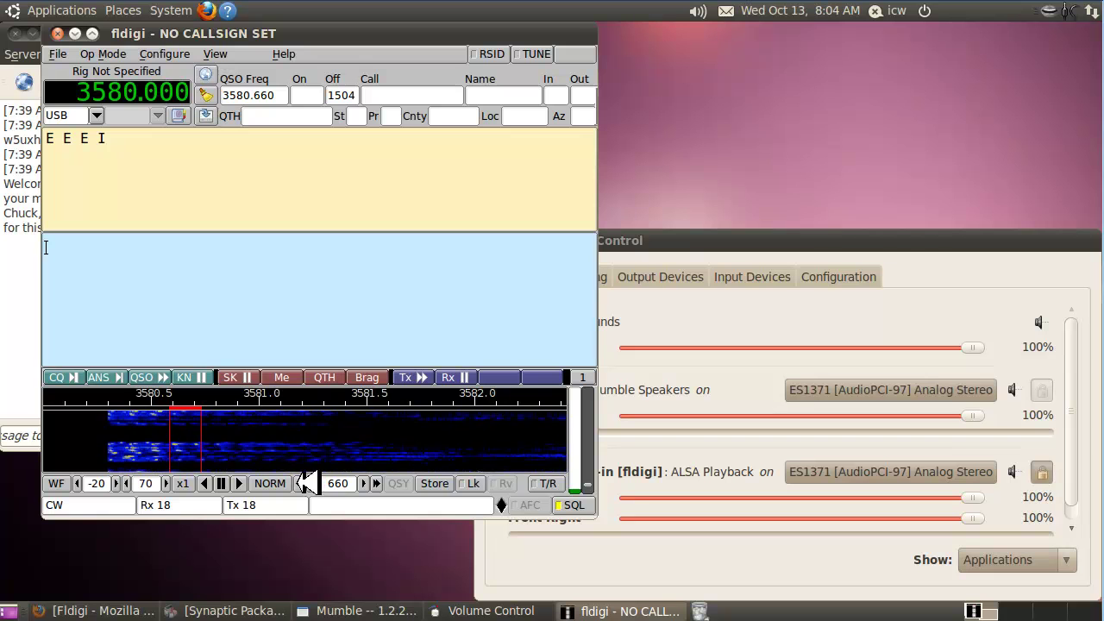
pyautogui.click(371, 485)
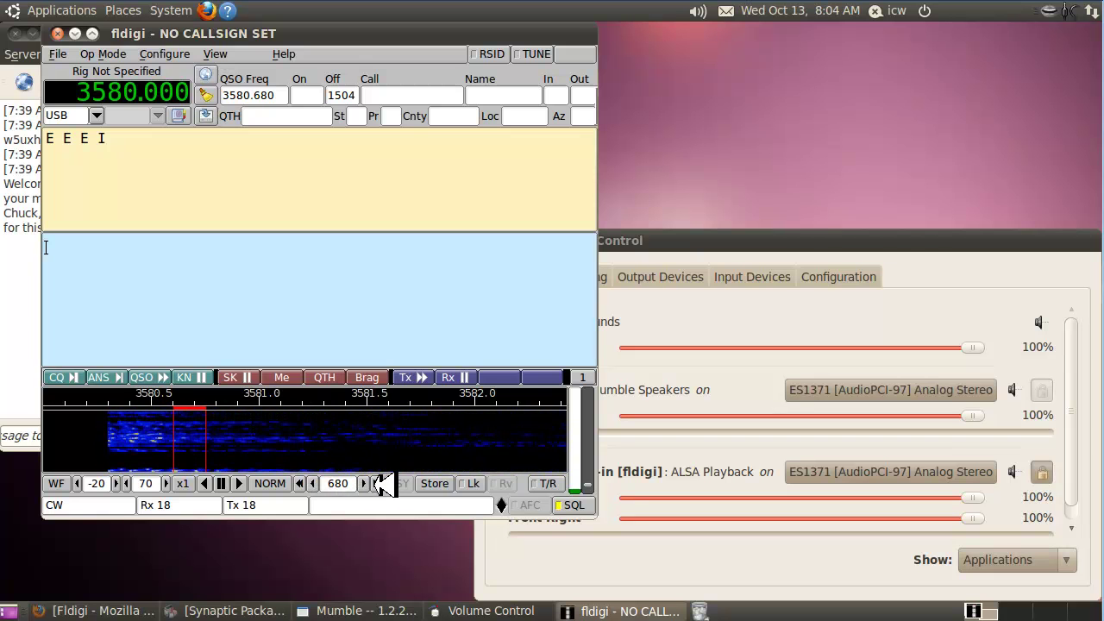
pyautogui.doubleClick(381, 483)
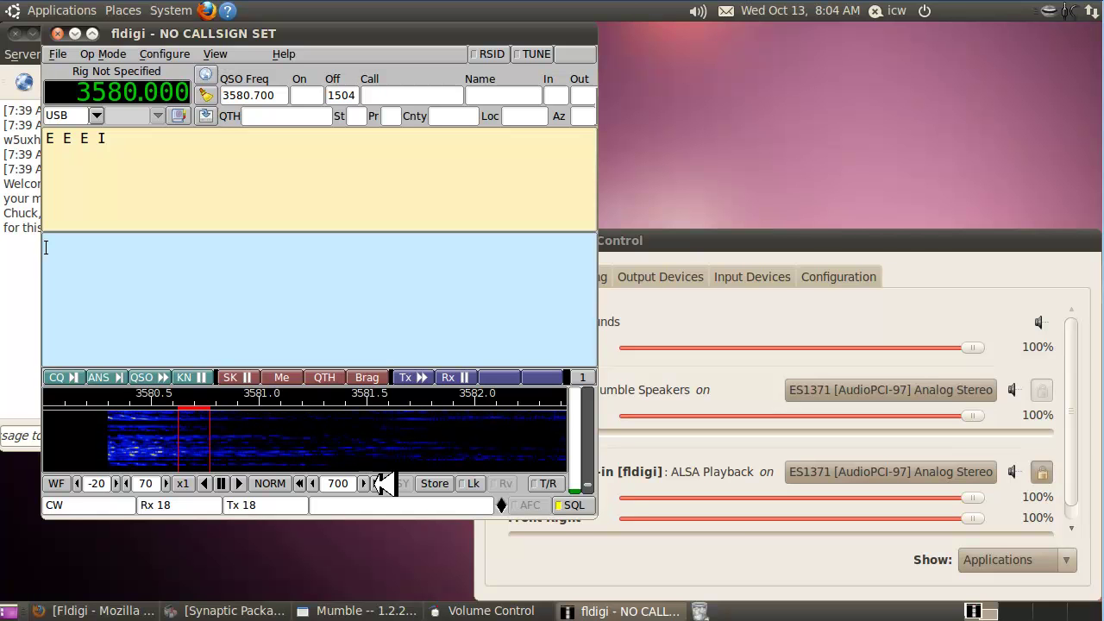
# Select PulseAudio under Configure > Modems > Audio > Devices and check fldigi's stream in Volume Control
pyautogui.click(164, 53)
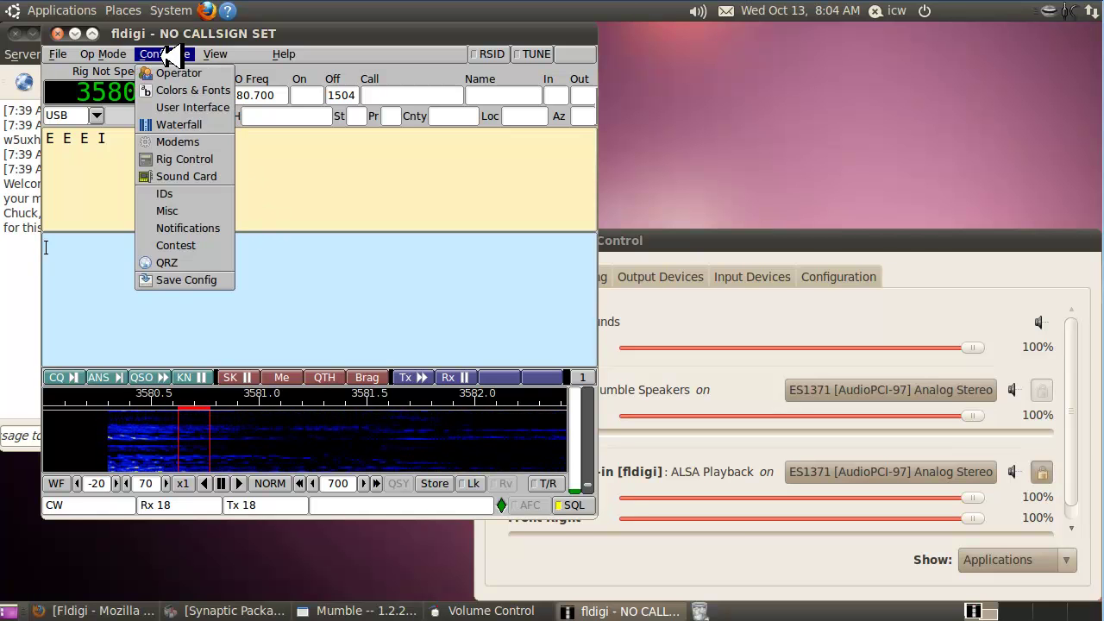
pyautogui.click(185, 141)
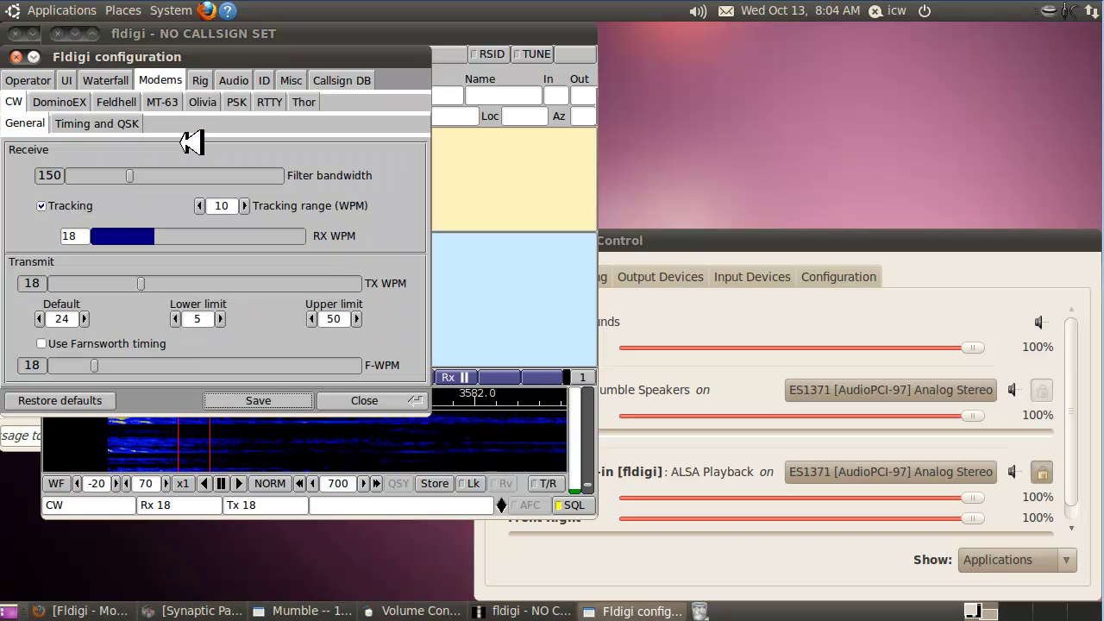
pyautogui.click(232, 80)
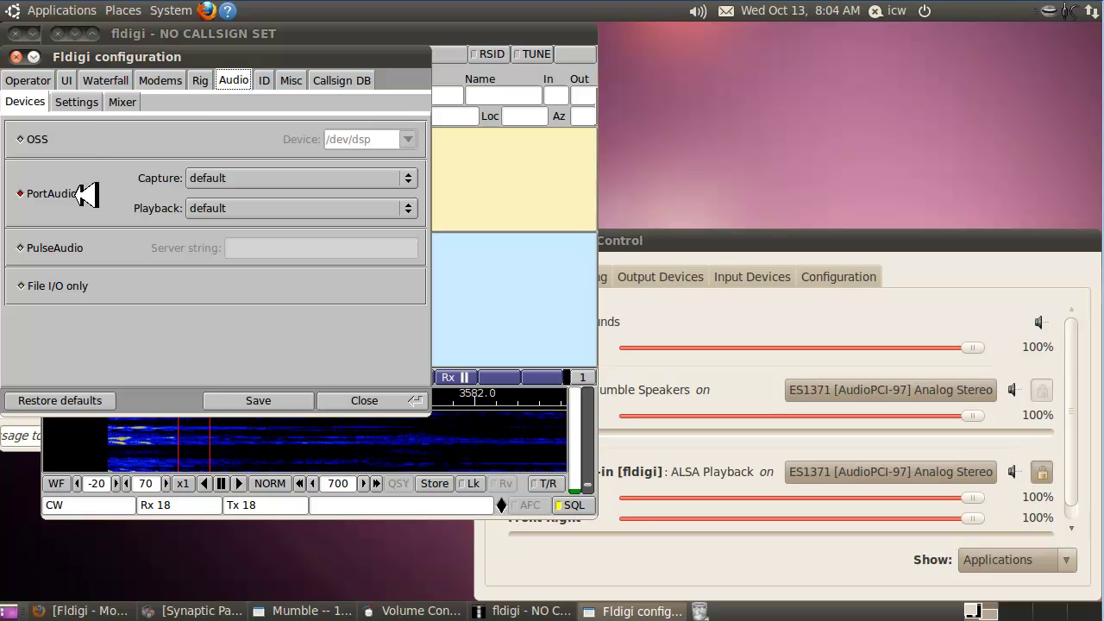
pyautogui.click(48, 247)
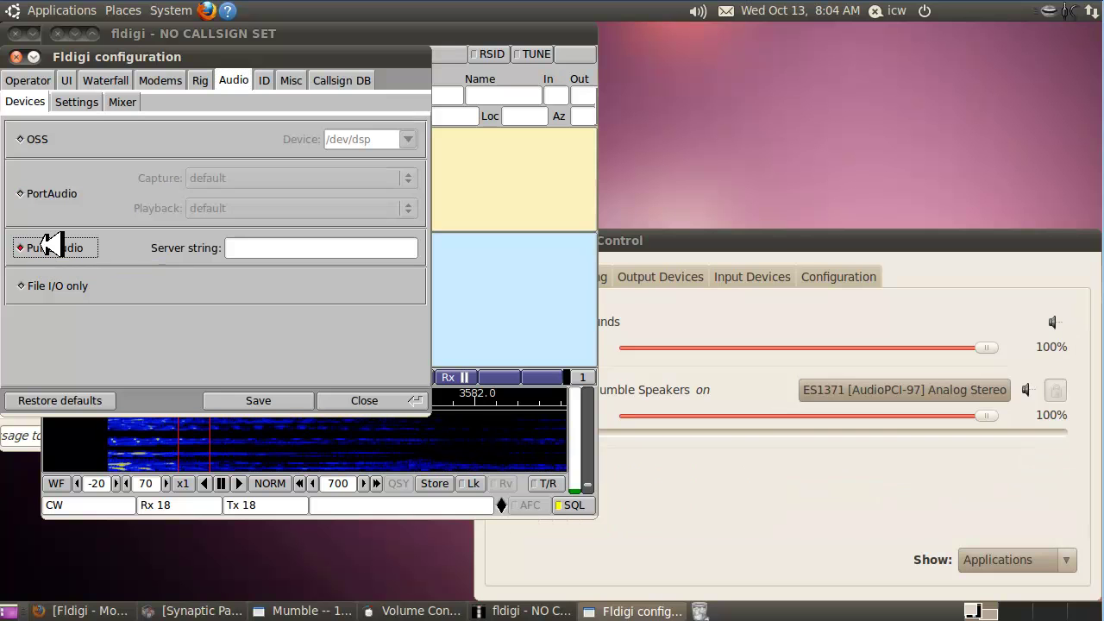
pyautogui.click(806, 240)
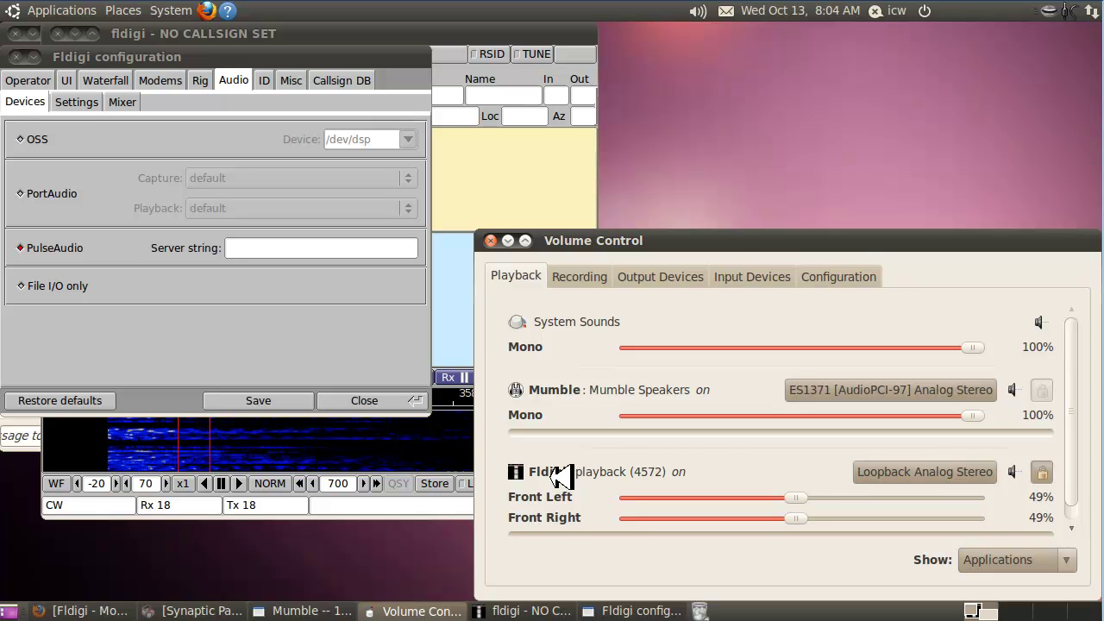
# Route Fldigi's playback to ES1371 [AudioPCI-97] Analog Stereo and raise its volume to 96%
pyautogui.click(914, 474)
pyautogui.click(878, 483)
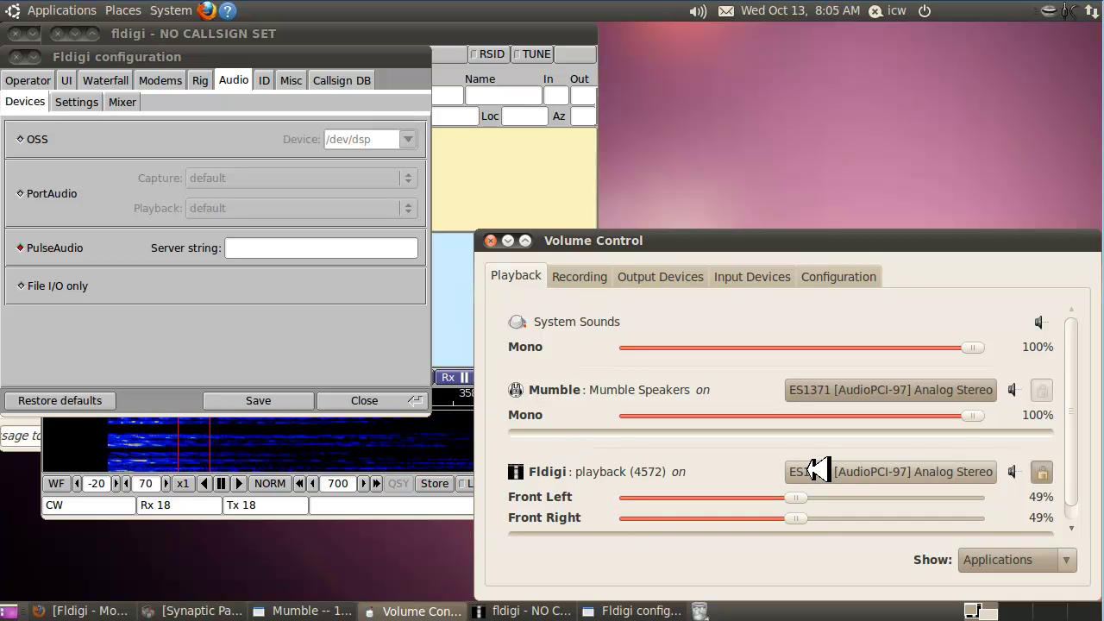
pyautogui.moveTo(803, 498); pyautogui.dragTo(964, 514)
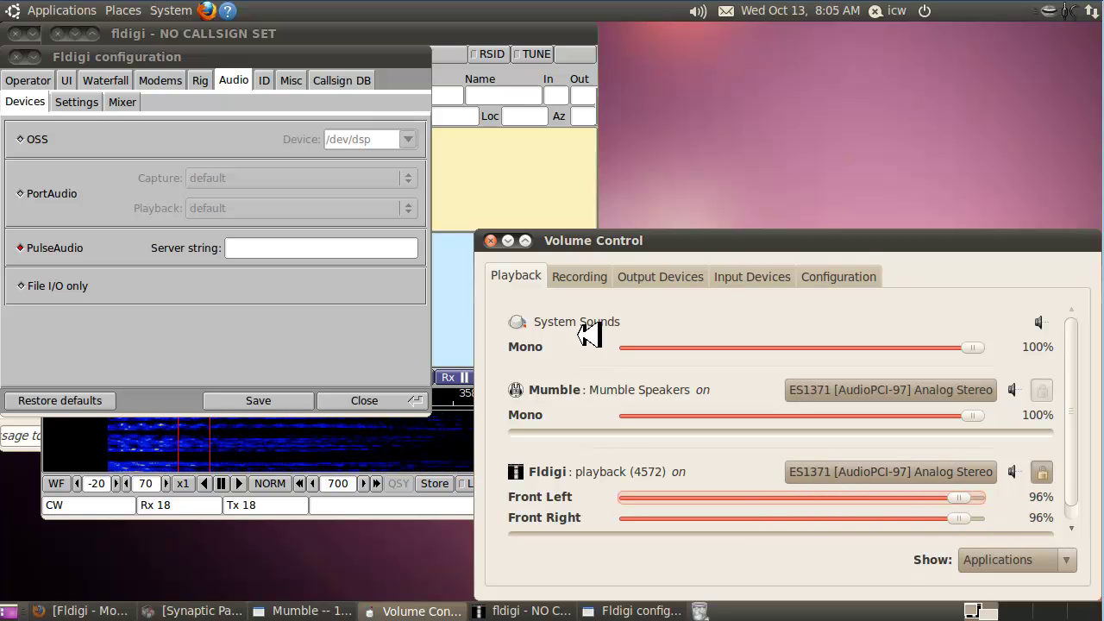
pyautogui.click(473, 318)
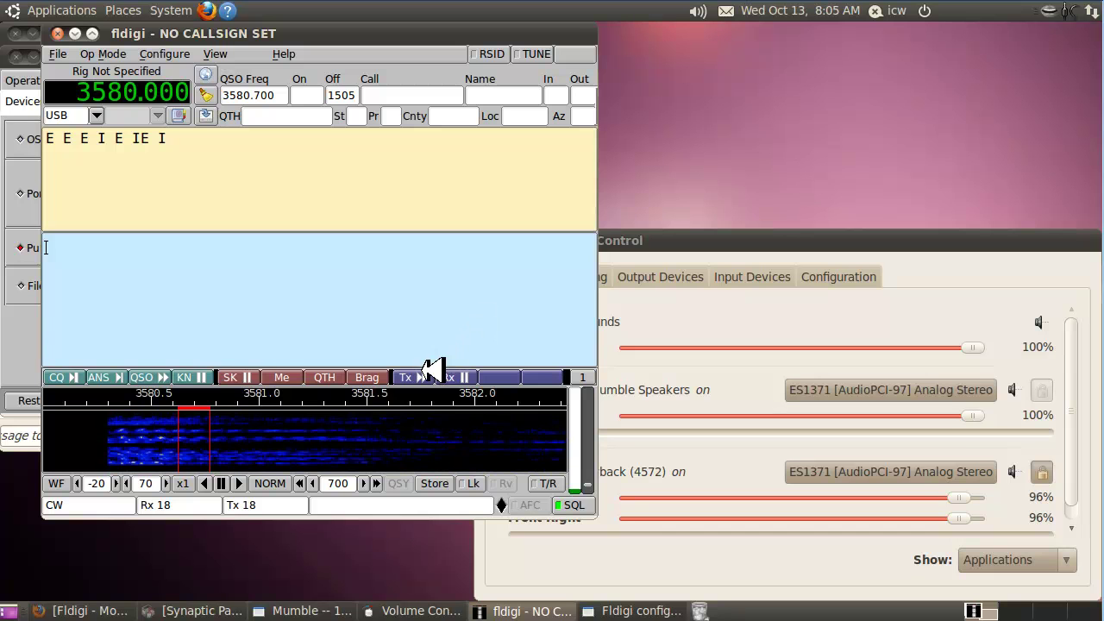
# Switch fldigi to transmit and key the test characters vvvv in CW
pyautogui.click(541, 483)
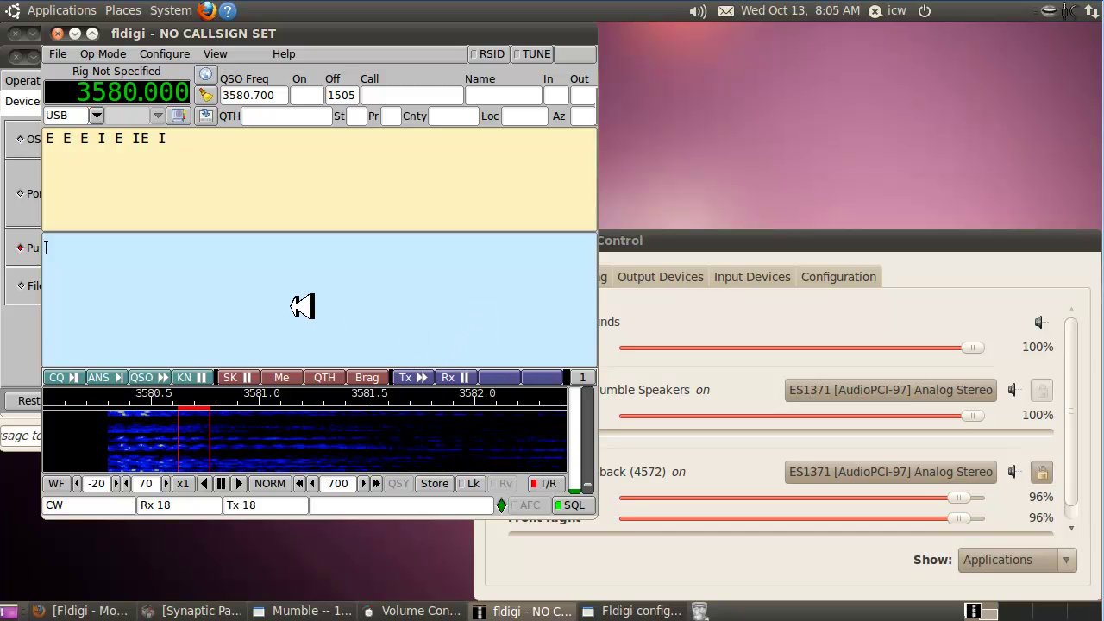
pyautogui.write('V')
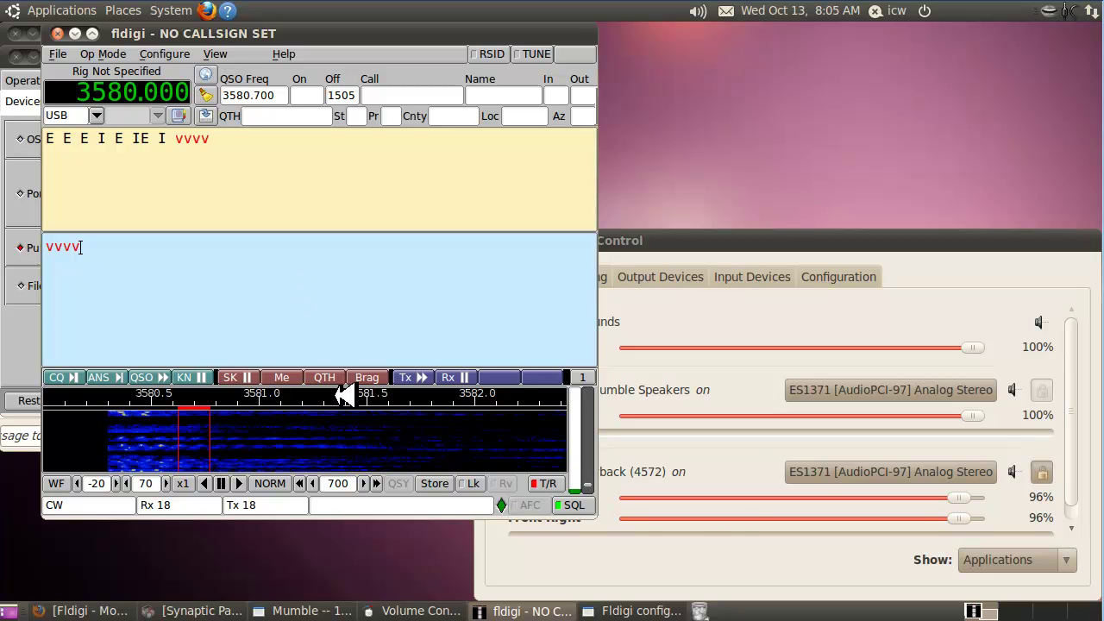
pyautogui.click(813, 474)
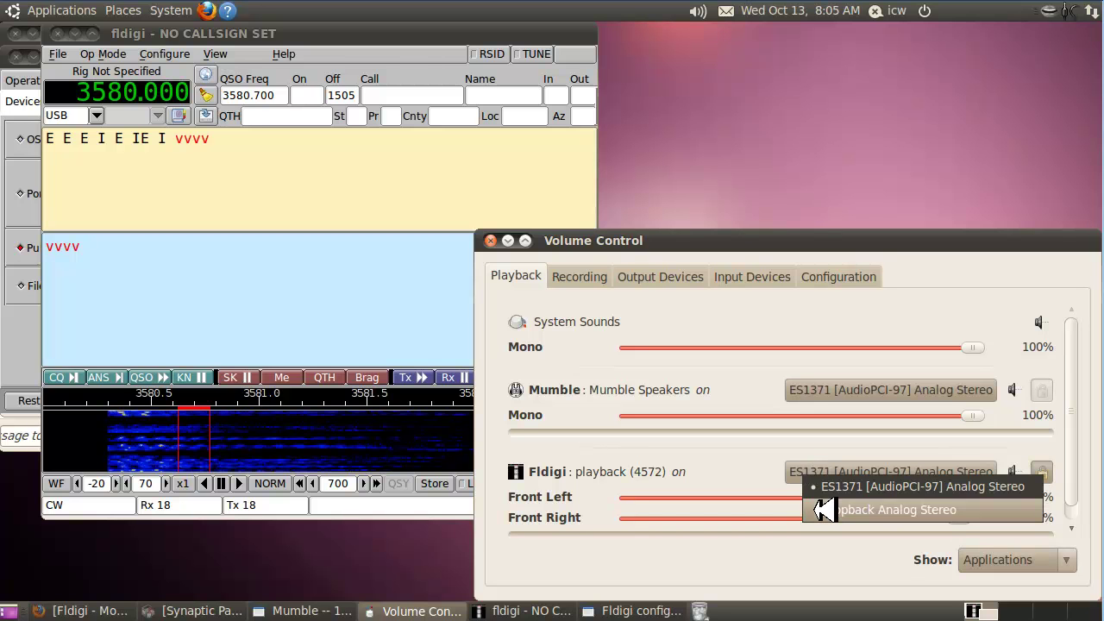
# Route Fldigi's playback to Loopback Analog Stereo with both channels at 60%
pyautogui.click(823, 511)
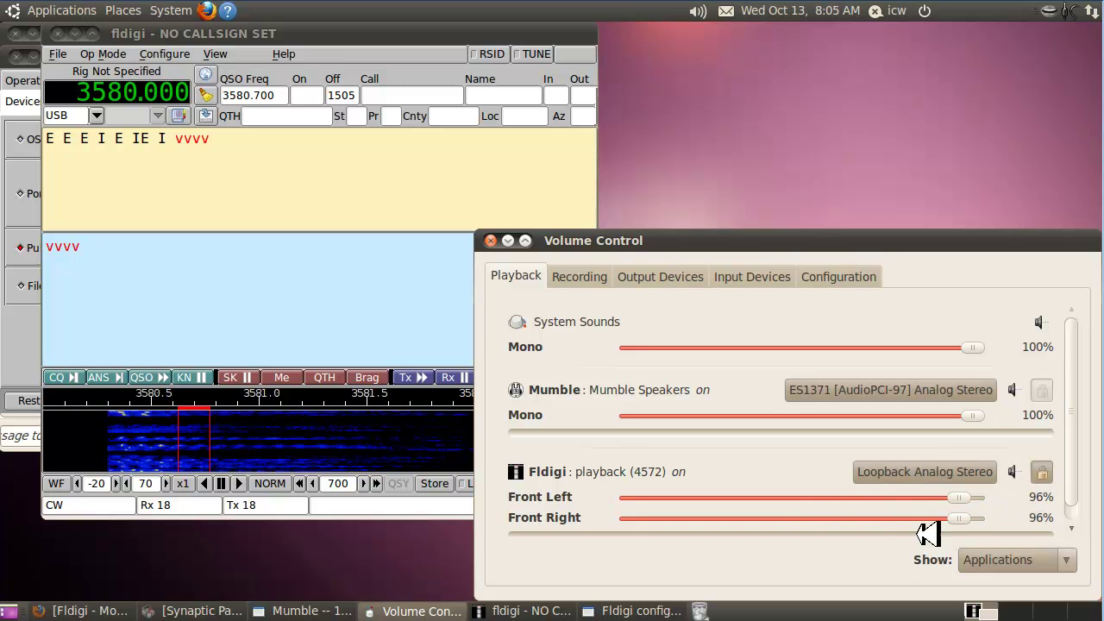
pyautogui.moveTo(966, 520); pyautogui.dragTo(845, 520)
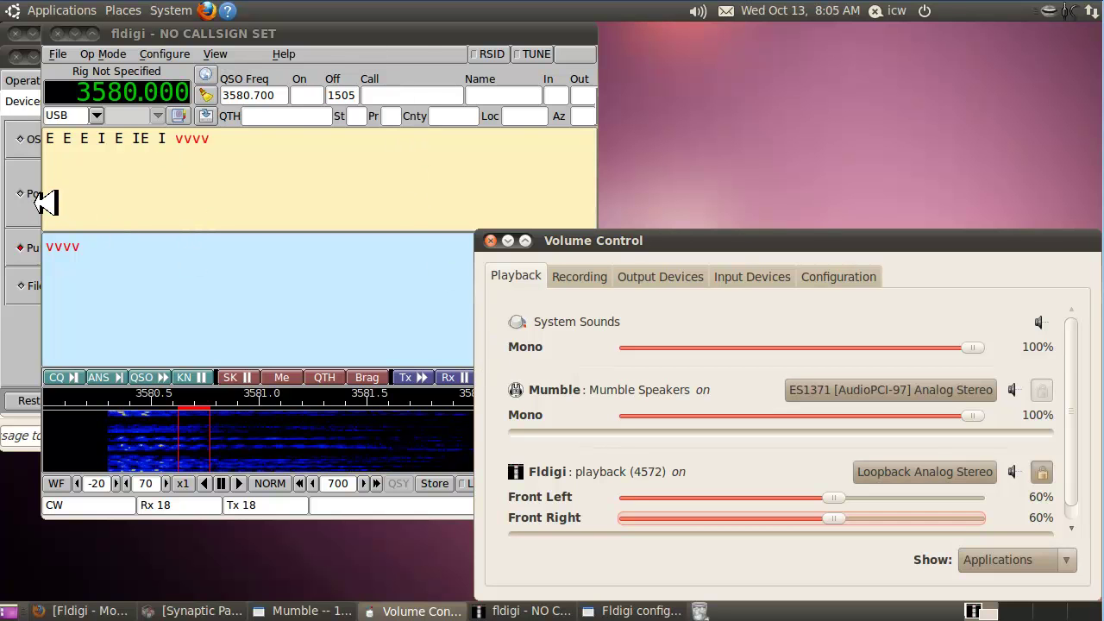
pyautogui.click(32, 176)
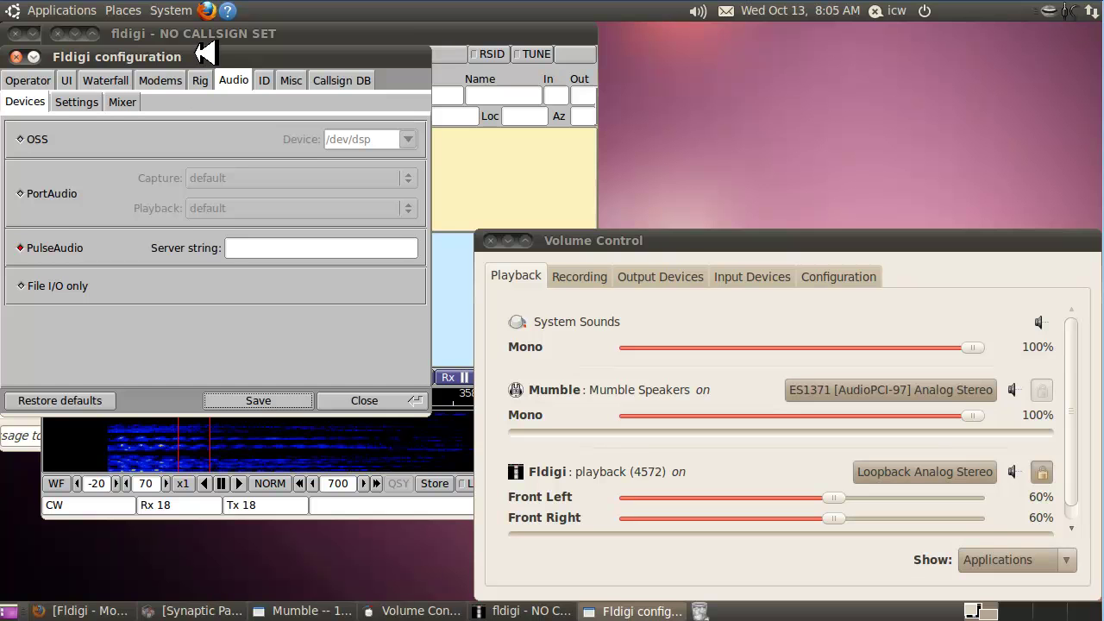
# Browse the Audio Settings, Mixer and Devices pages, then view CW General settings at 18 WPM
pyautogui.moveTo(205, 56); pyautogui.dragTo(246, 129)
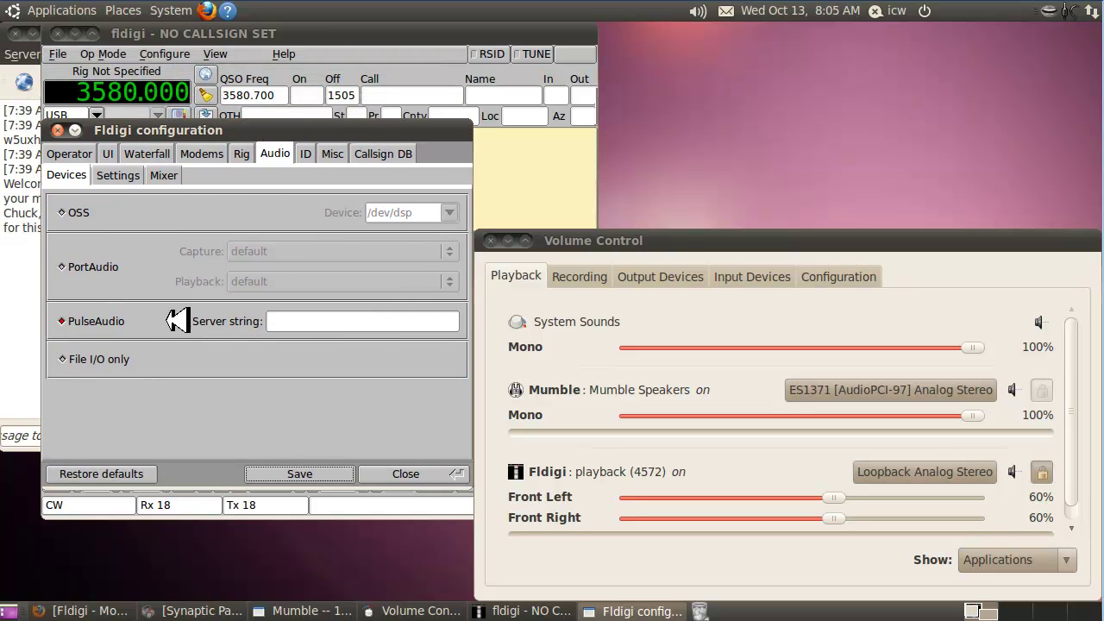
pyautogui.click(127, 175)
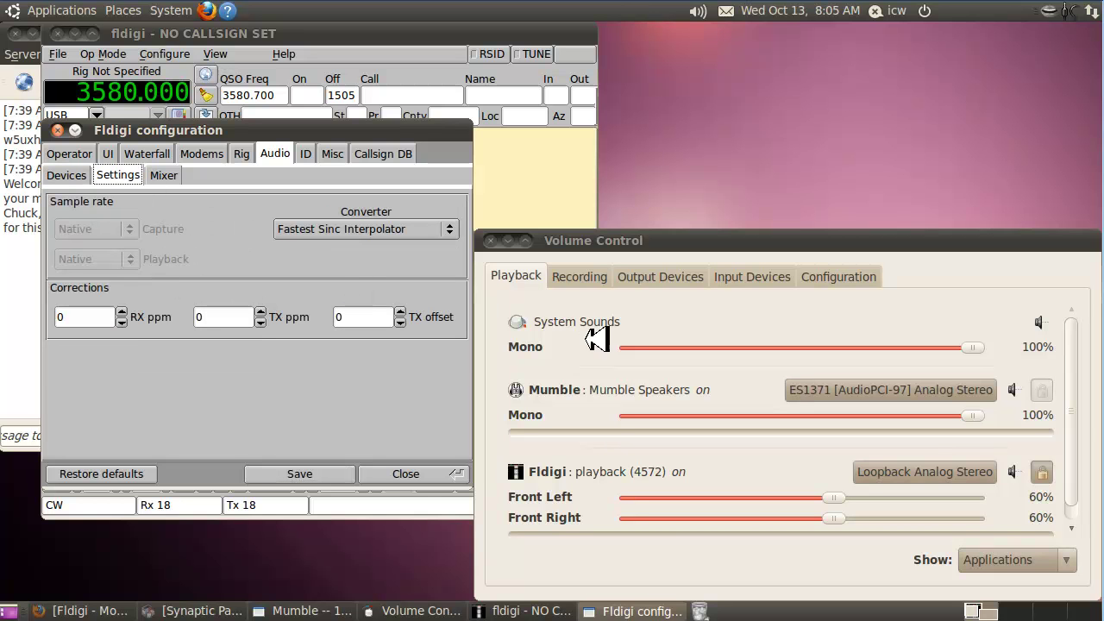
pyautogui.click(163, 175)
pyautogui.click(75, 175)
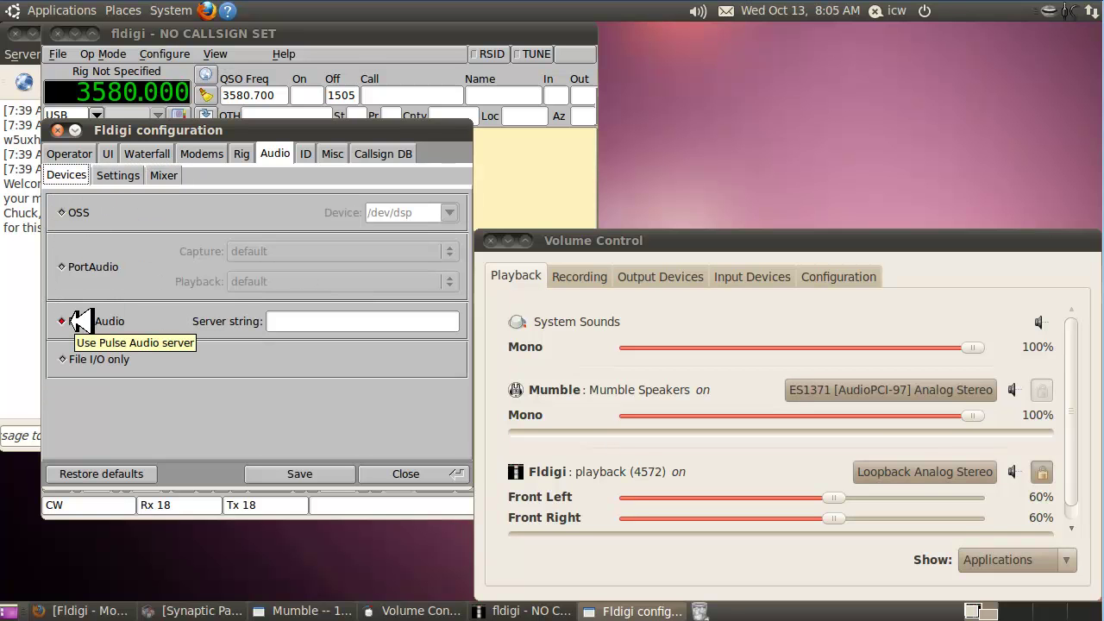
pyautogui.click(214, 153)
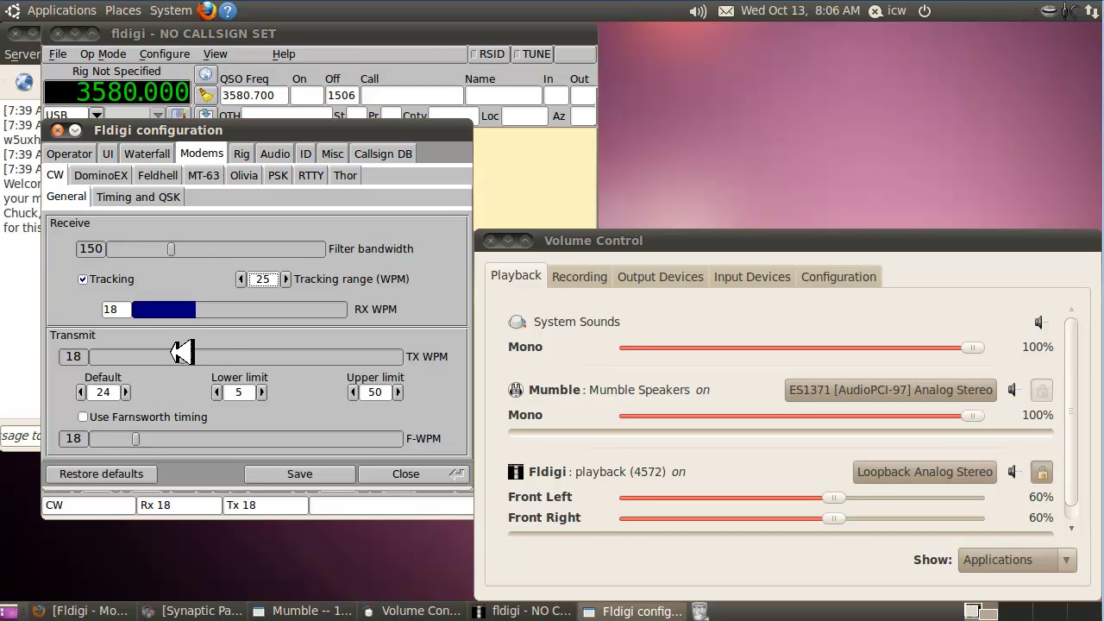
# Set the CW default speed to 20 WPM with upper limit 200 and transmit vvvvvvc
pyautogui.click(84, 392)
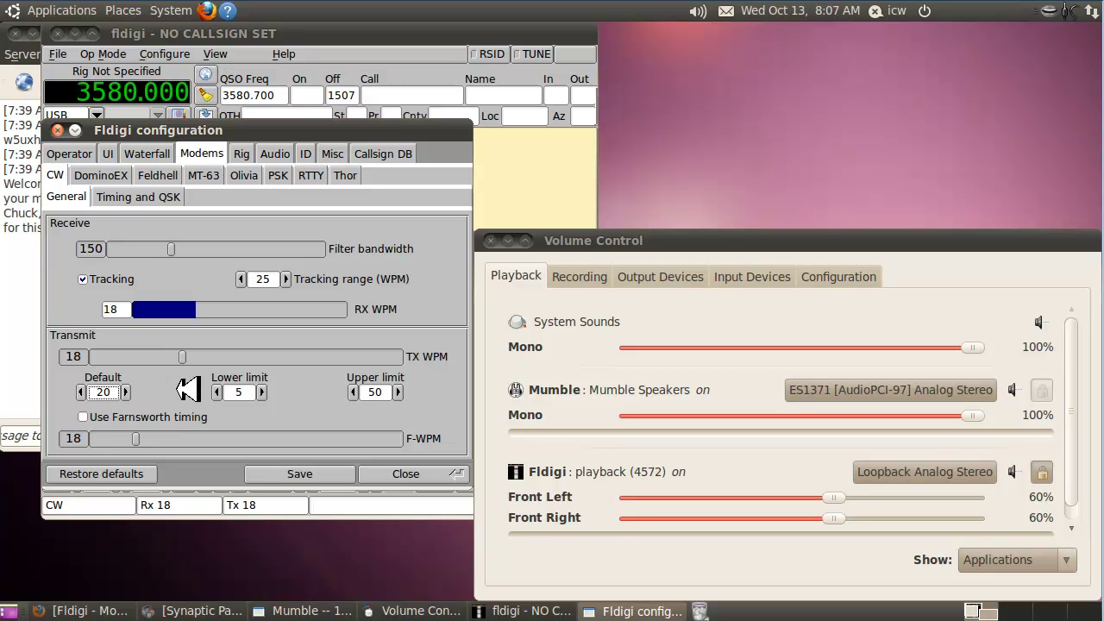
pyautogui.scroll(5, 399, 390)
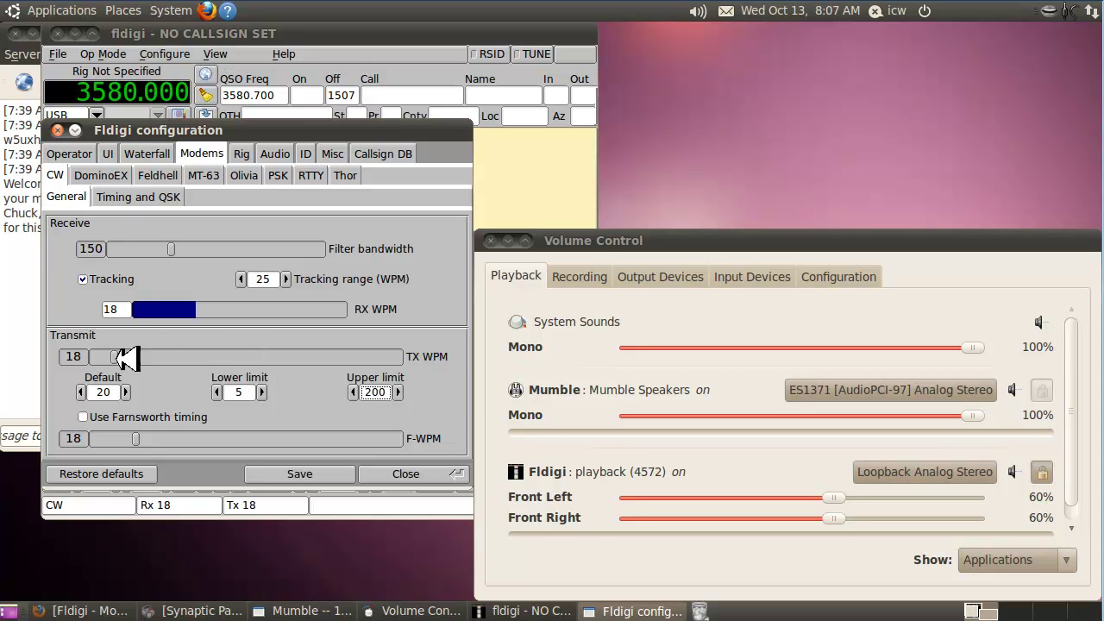
pyautogui.moveTo(125, 357)
pyautogui.mouseDown()
pyautogui.moveTo(417, 362)
pyautogui.moveTo(135, 369)
pyautogui.mouseUp()
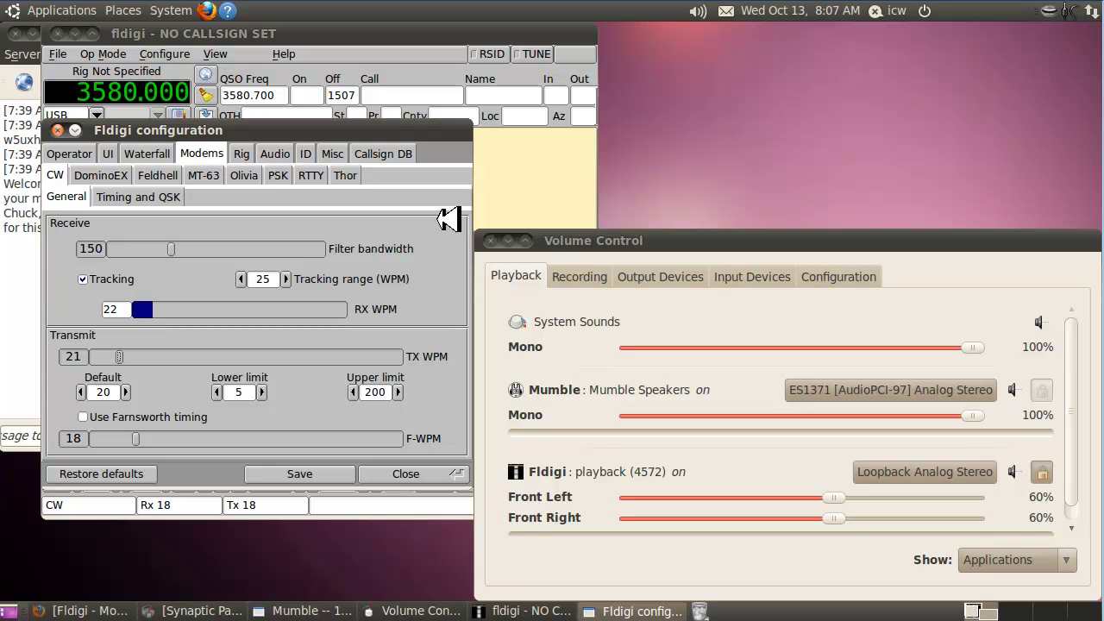
pyautogui.click(522, 181)
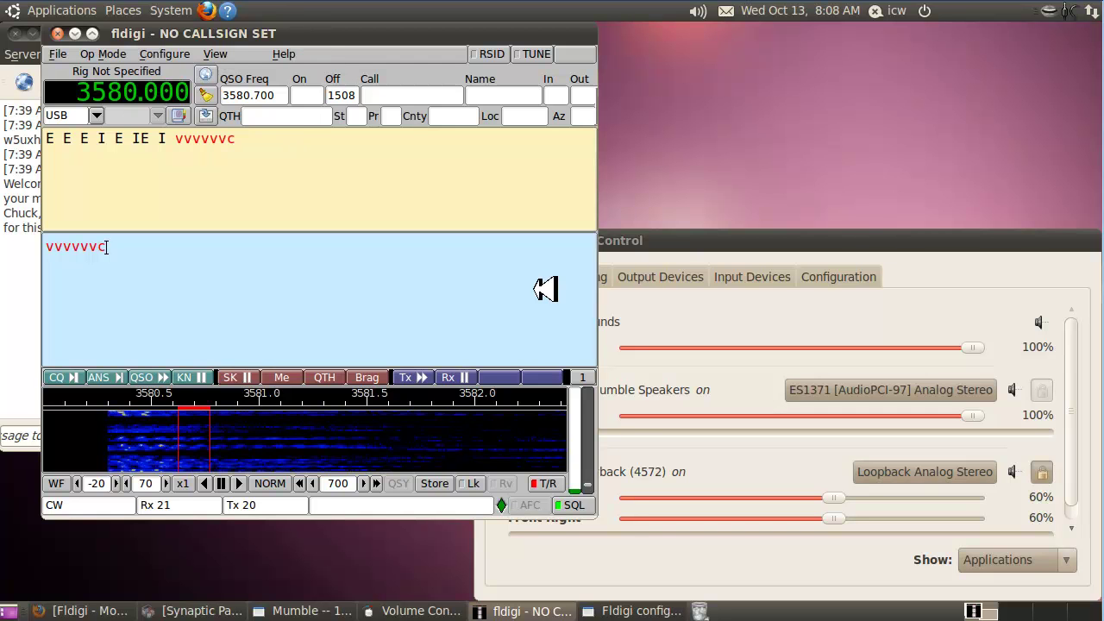
# Raise the CW edge timing from 4.0 to 6.0 in Timing and QSK
pyautogui.click(626, 610)
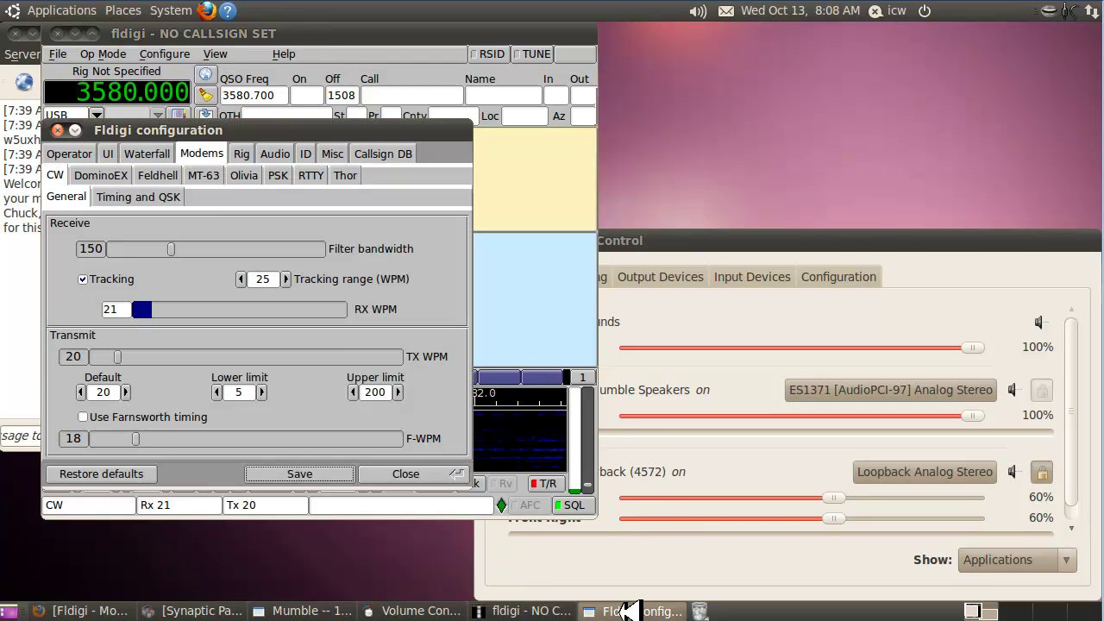
pyautogui.click(147, 197)
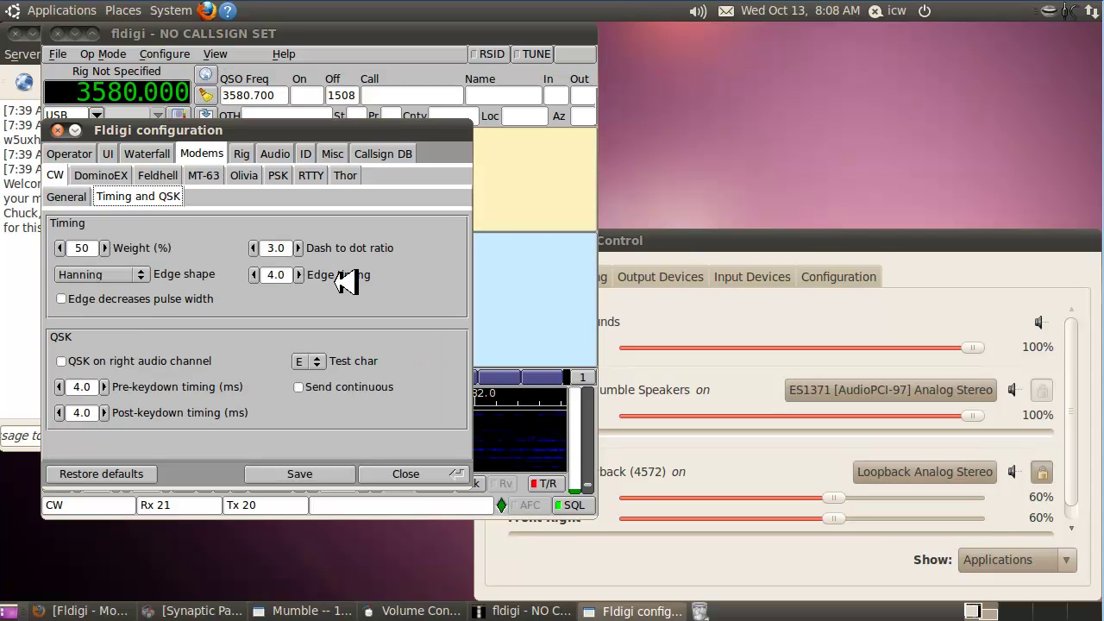
pyautogui.click(299, 274)
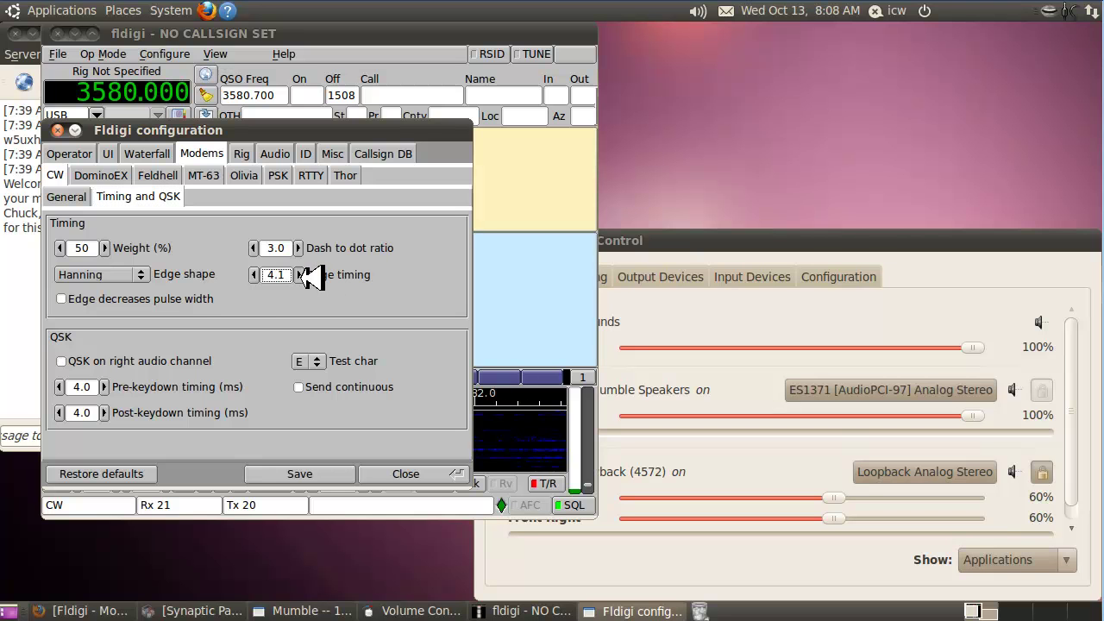
pyautogui.moveTo(300, 274); pyautogui.dragTo(300, 274)
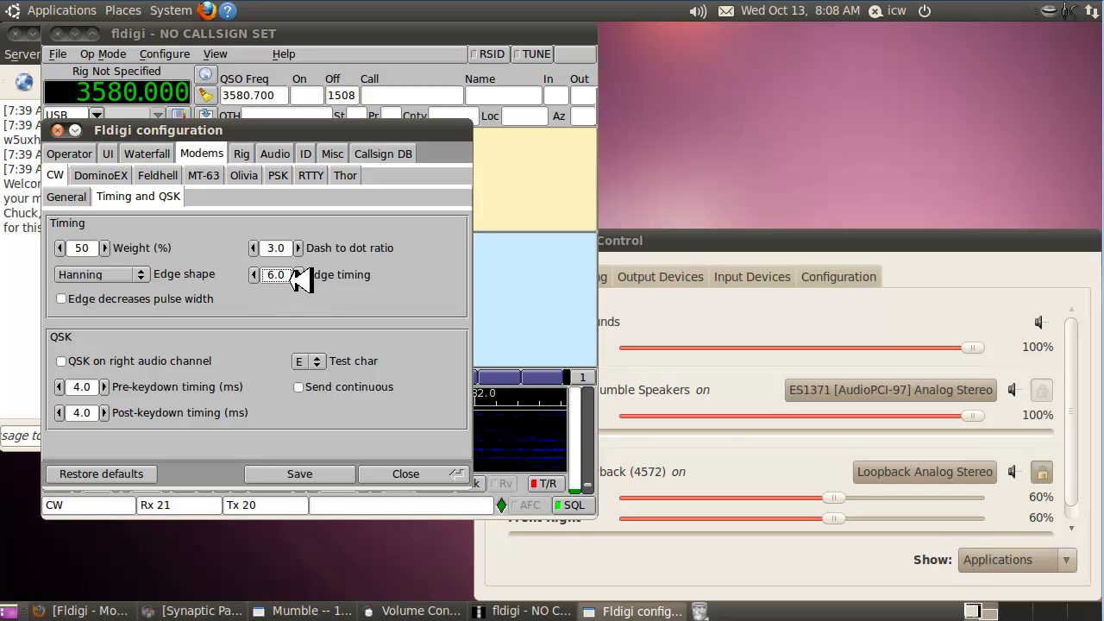
# Try the Blackman edge shape, keep Hanning, and save the configuration
pyautogui.click(147, 274)
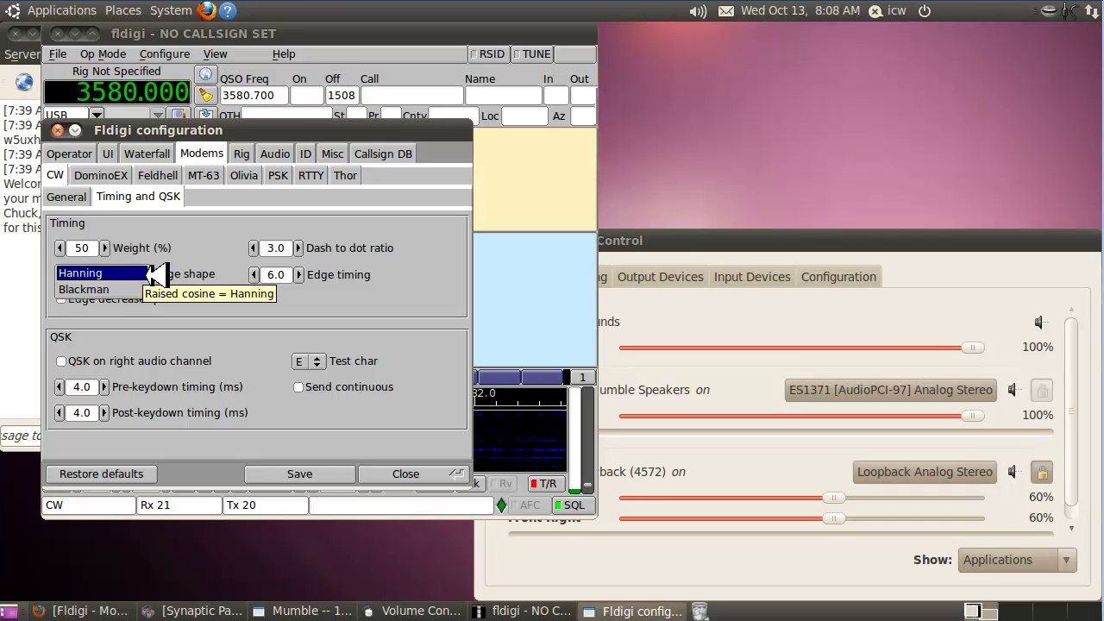
pyautogui.click(196, 259)
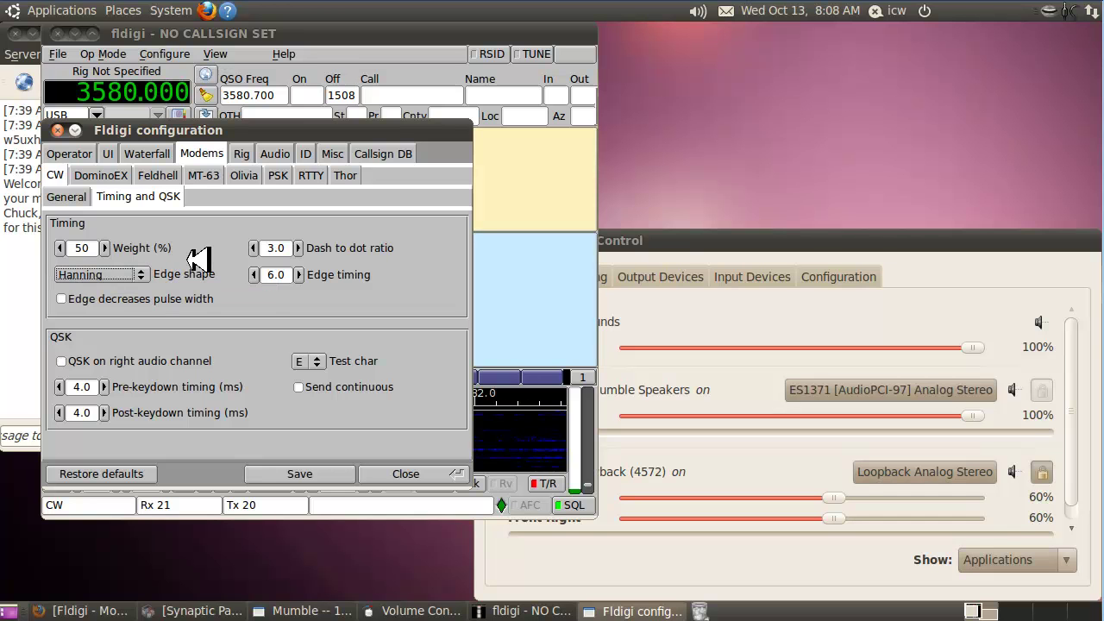
pyautogui.click(145, 274)
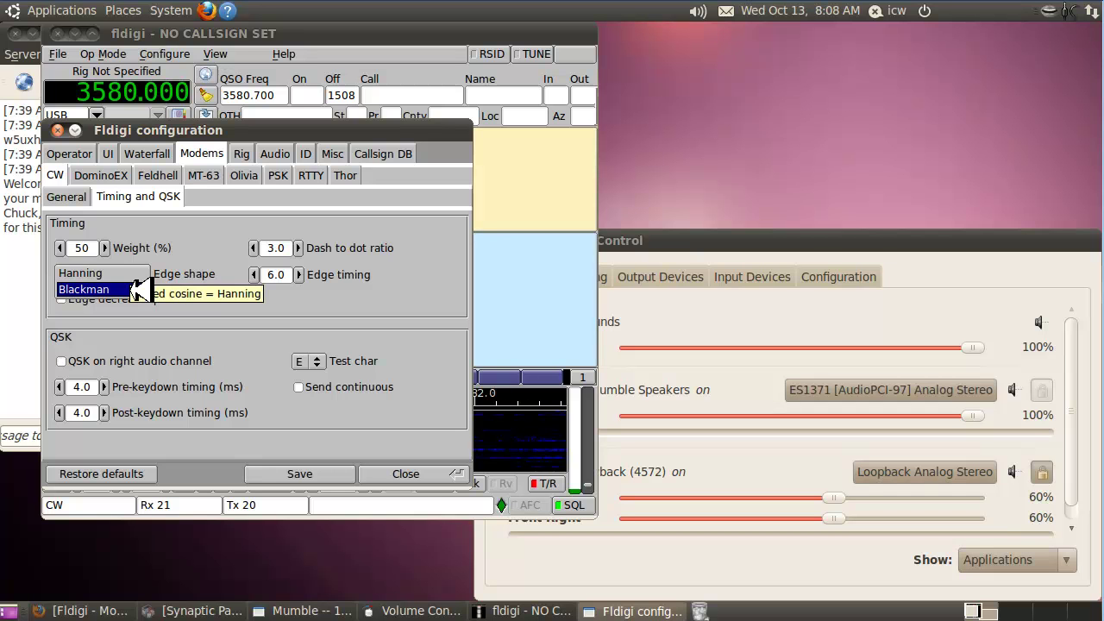
pyautogui.click(131, 274)
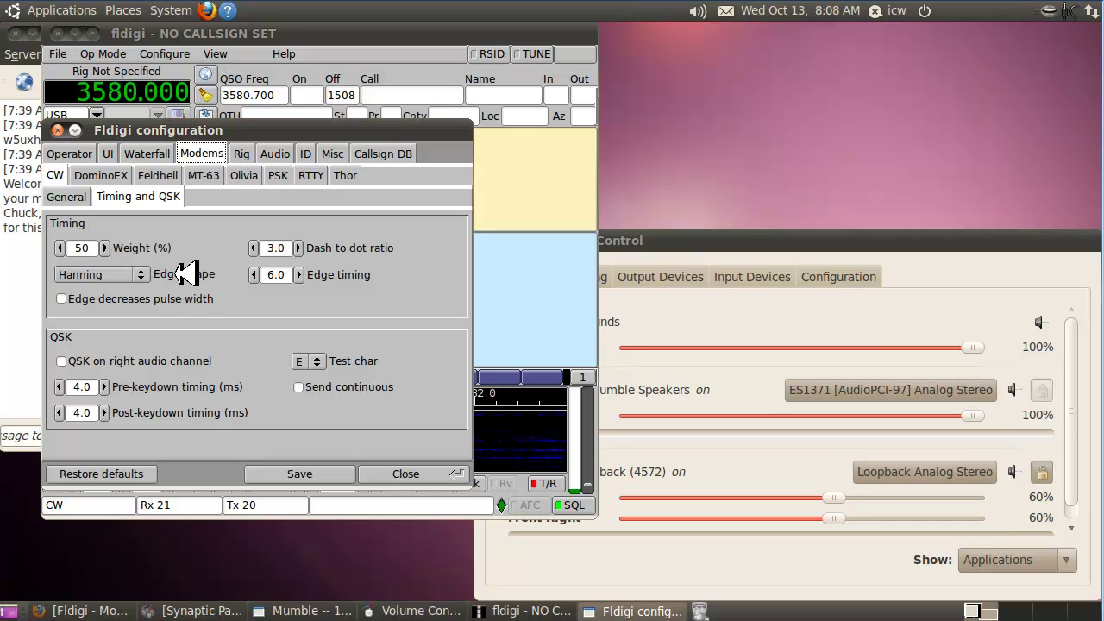
pyautogui.click(143, 275)
pyautogui.click(136, 288)
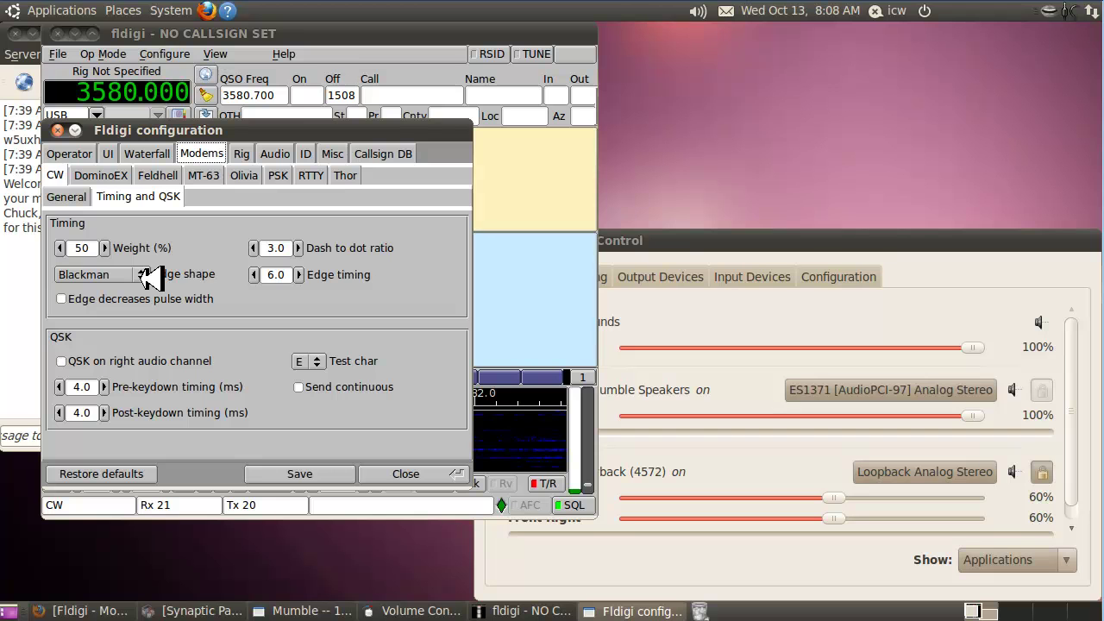
pyautogui.click(147, 276)
pyautogui.click(131, 252)
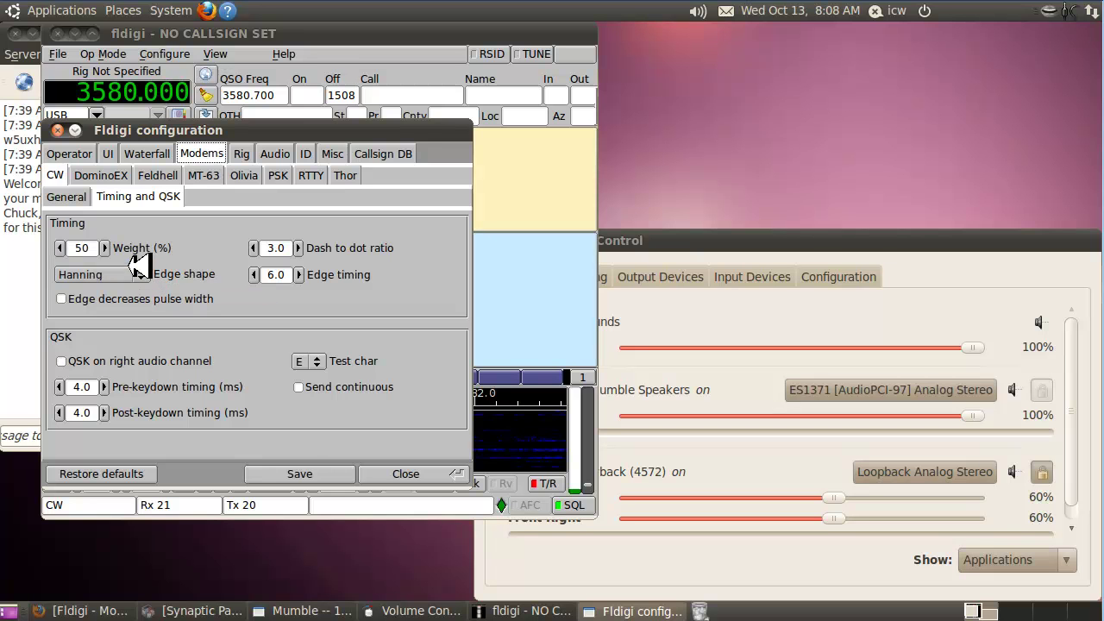
pyautogui.click(298, 474)
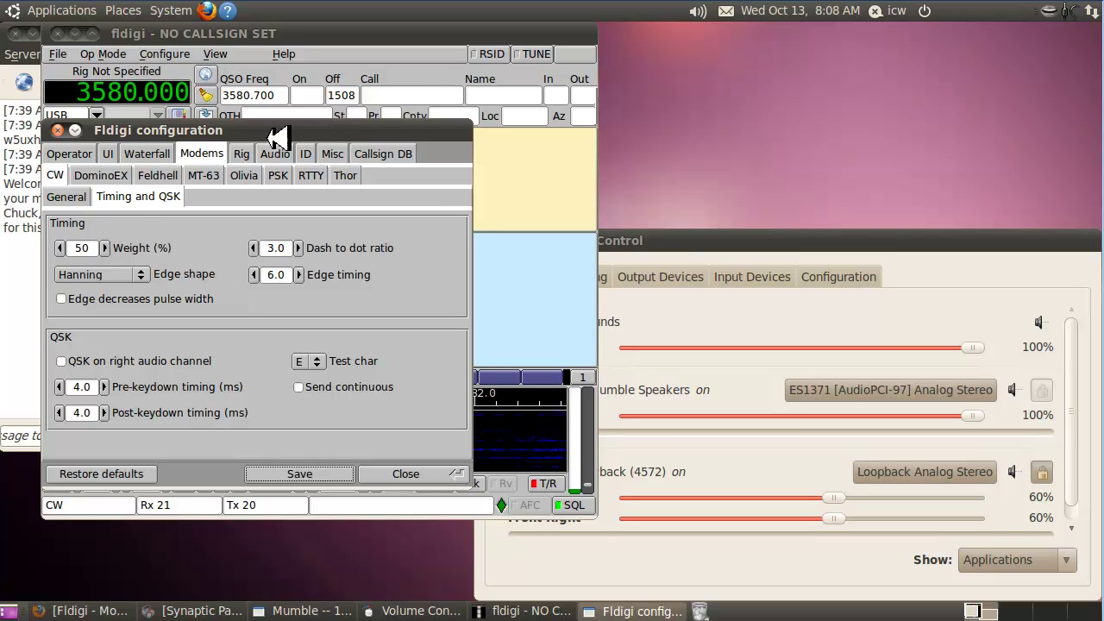
pyautogui.click(58, 130)
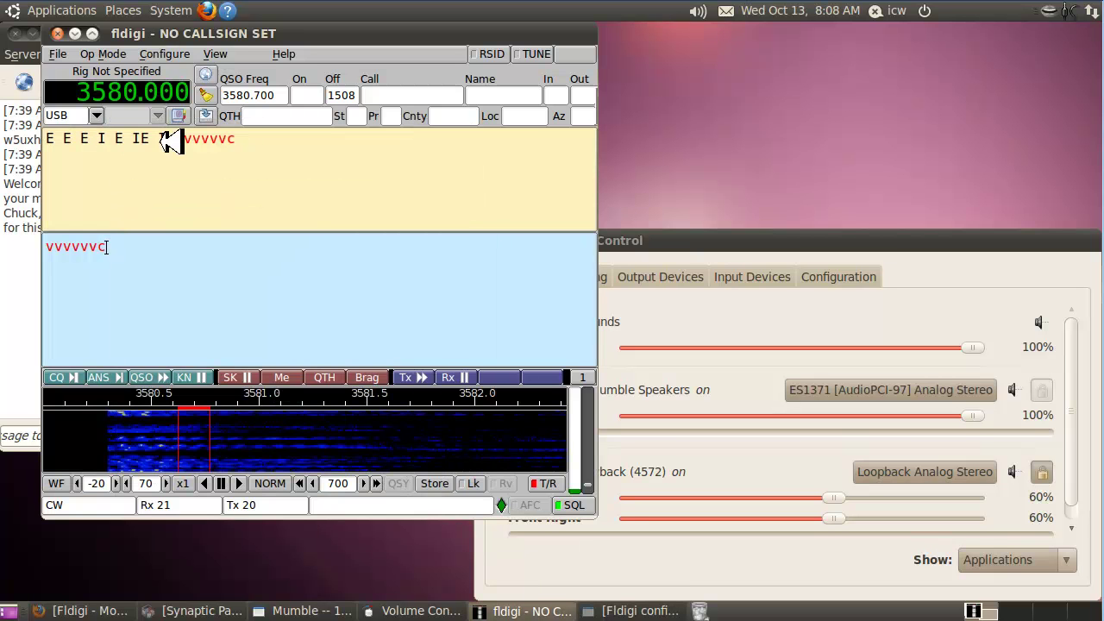
# Move fldigi and Mumble apart, with Mumble placed on the right side of the screen
pyautogui.moveTo(307, 33); pyautogui.dragTo(263, 116)
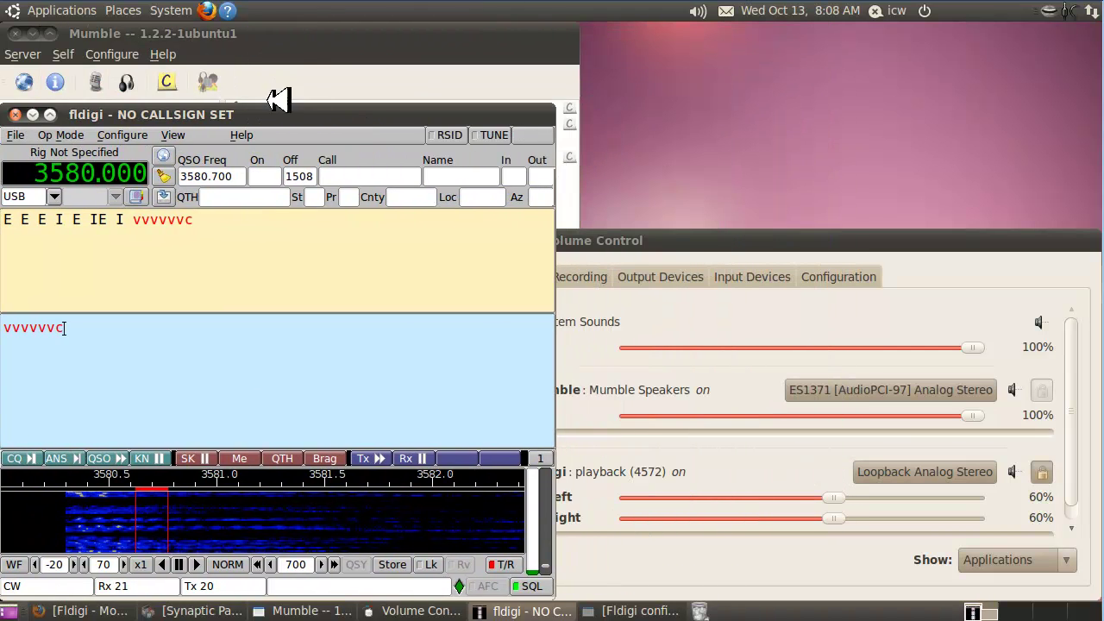
pyautogui.click(306, 39)
pyautogui.moveTo(456, 33); pyautogui.dragTo(966, 32)
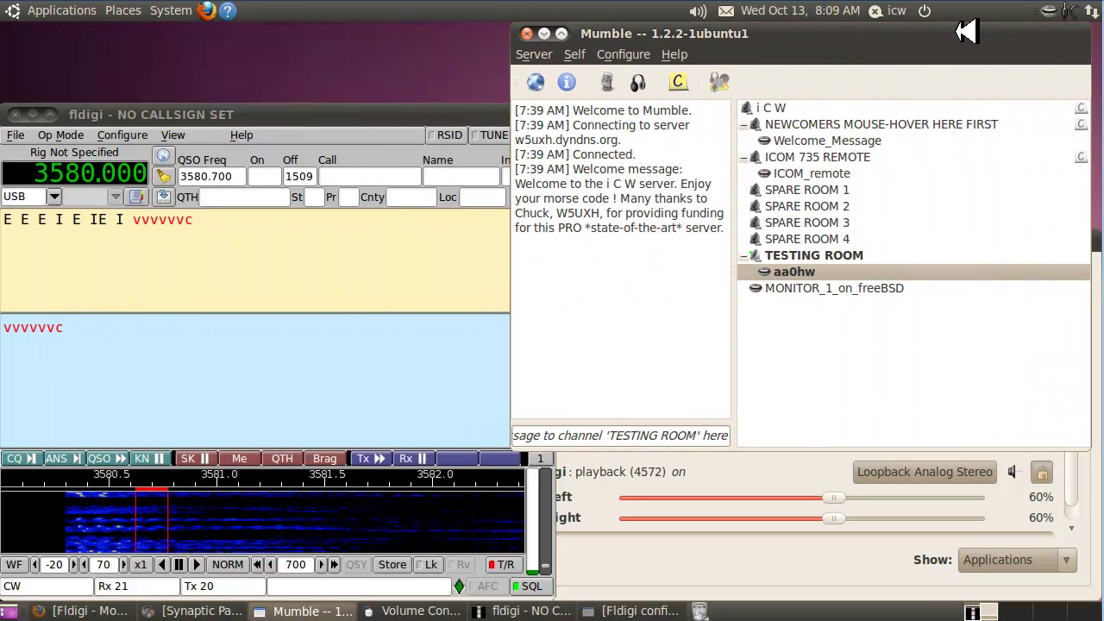
# Bring fldigi forward, key more v test characters, and raise Volume Control
pyautogui.moveTo(458, 111); pyautogui.dragTo(460, 34)
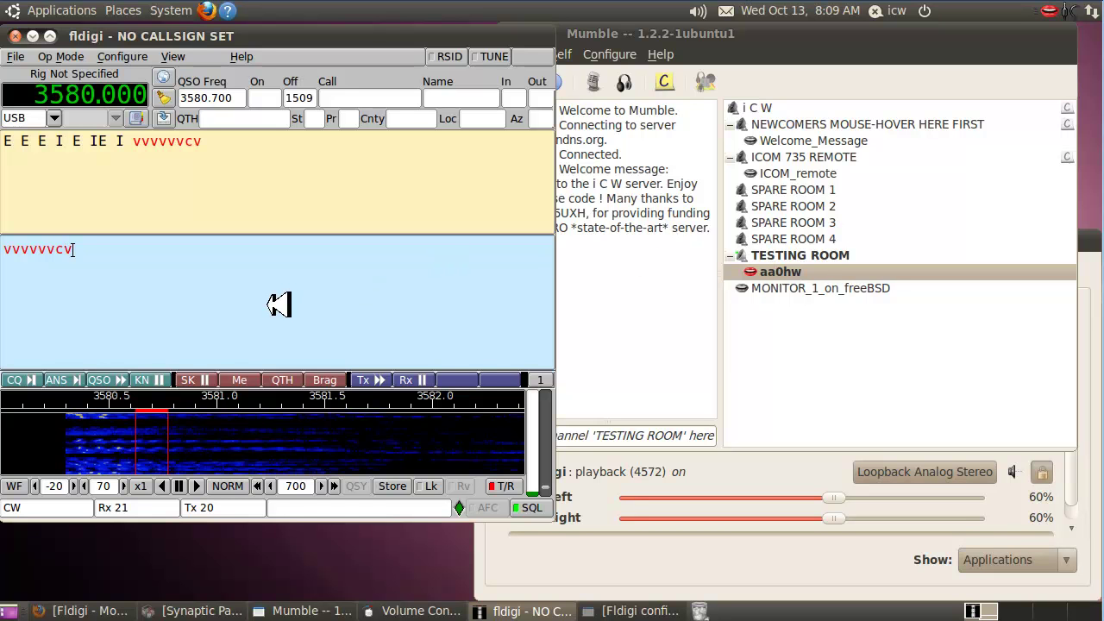
pyautogui.write('vvvvvvv')
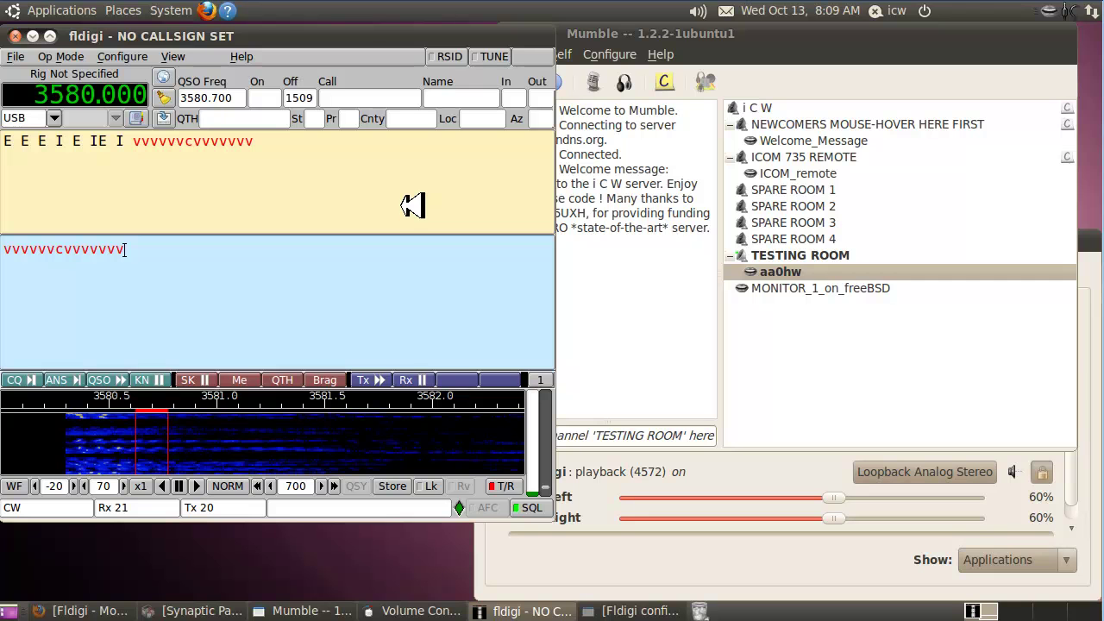
pyautogui.click(613, 544)
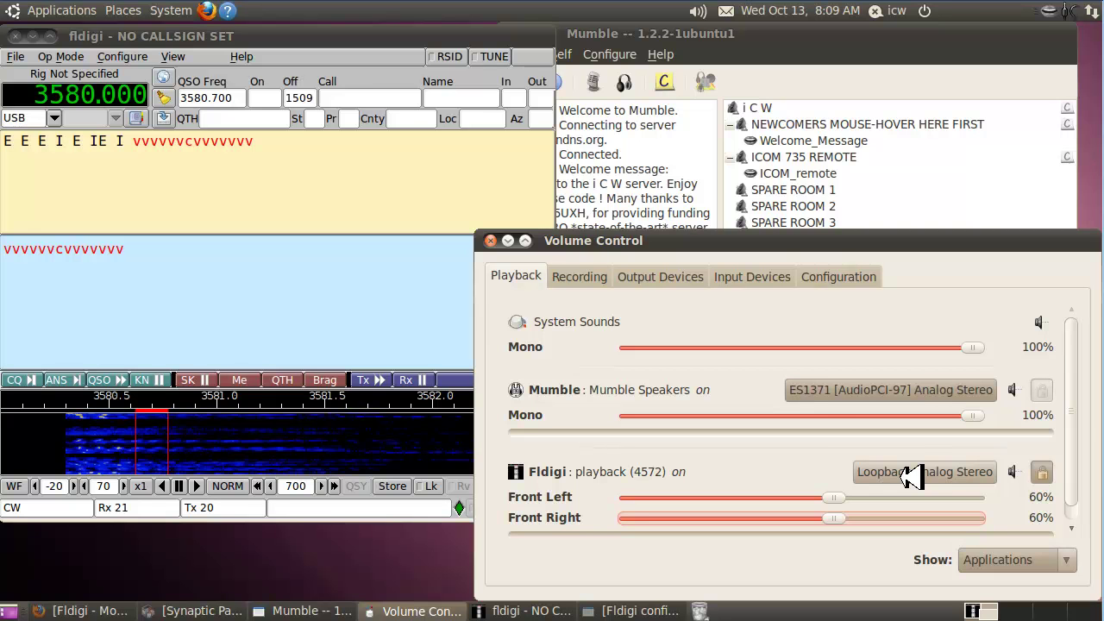
# Check recording streams: Mumble captures the Loopback monitor, Fldigi the ES1371 card; then raise Mumble
pyautogui.click(594, 278)
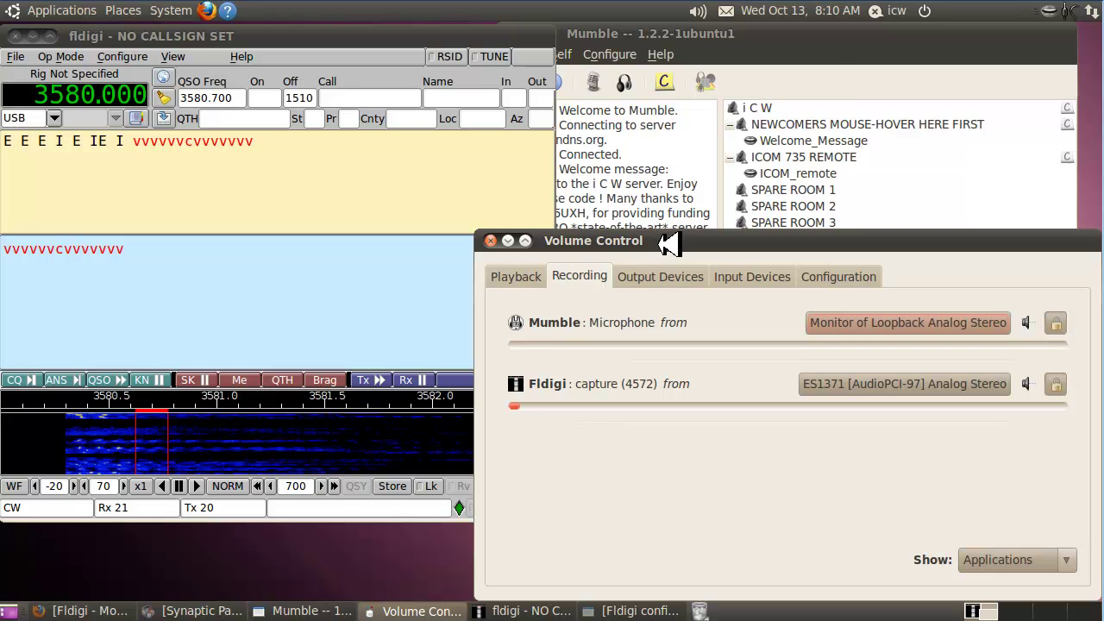
pyautogui.click(832, 55)
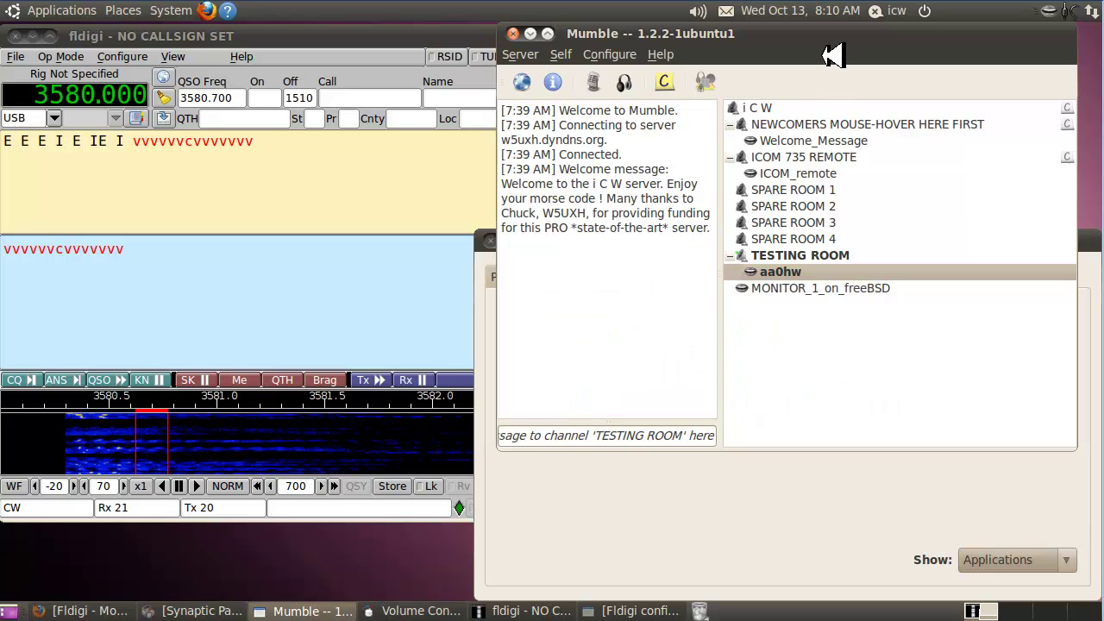
# Set Mumble's Audio Output Loopback test to Server, apply and save, then return to fldigi
pyautogui.click(441, 275)
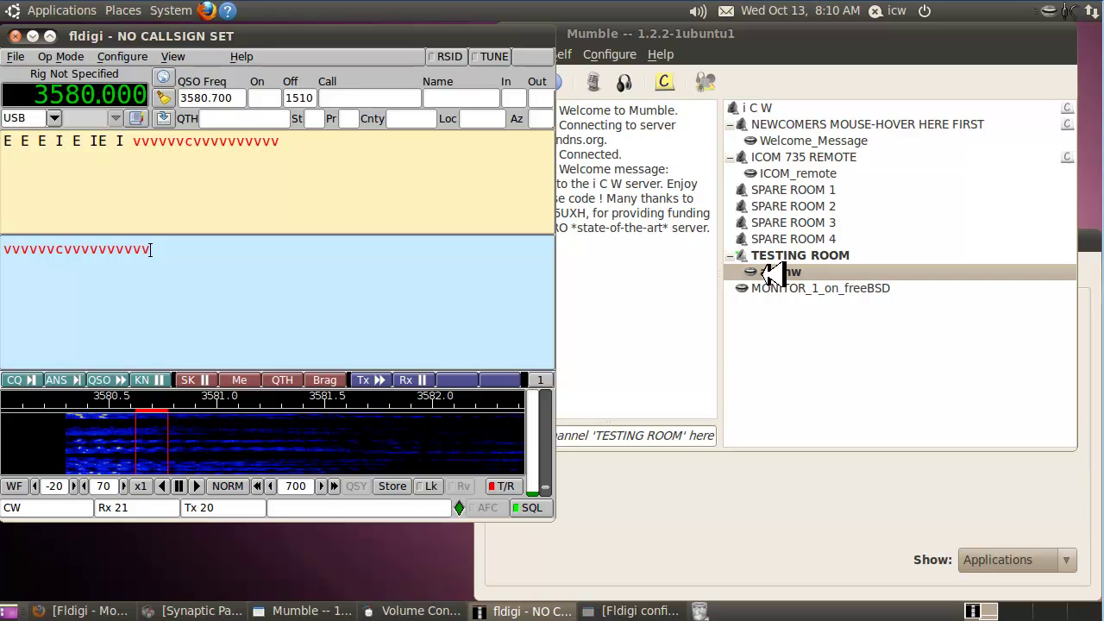
pyautogui.click(625, 55)
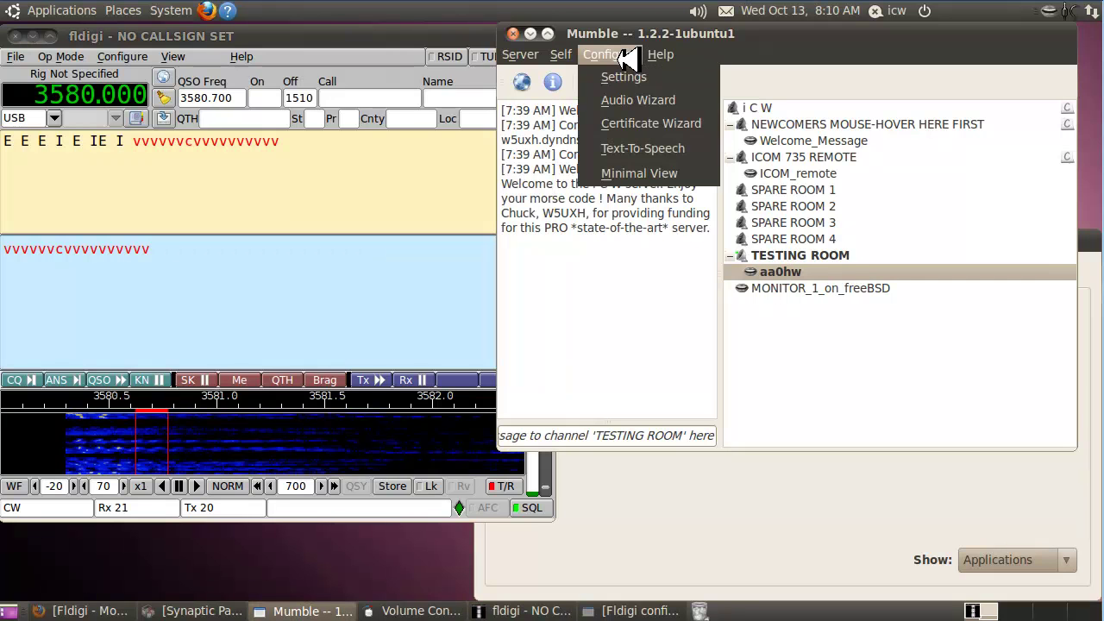
pyautogui.click(627, 77)
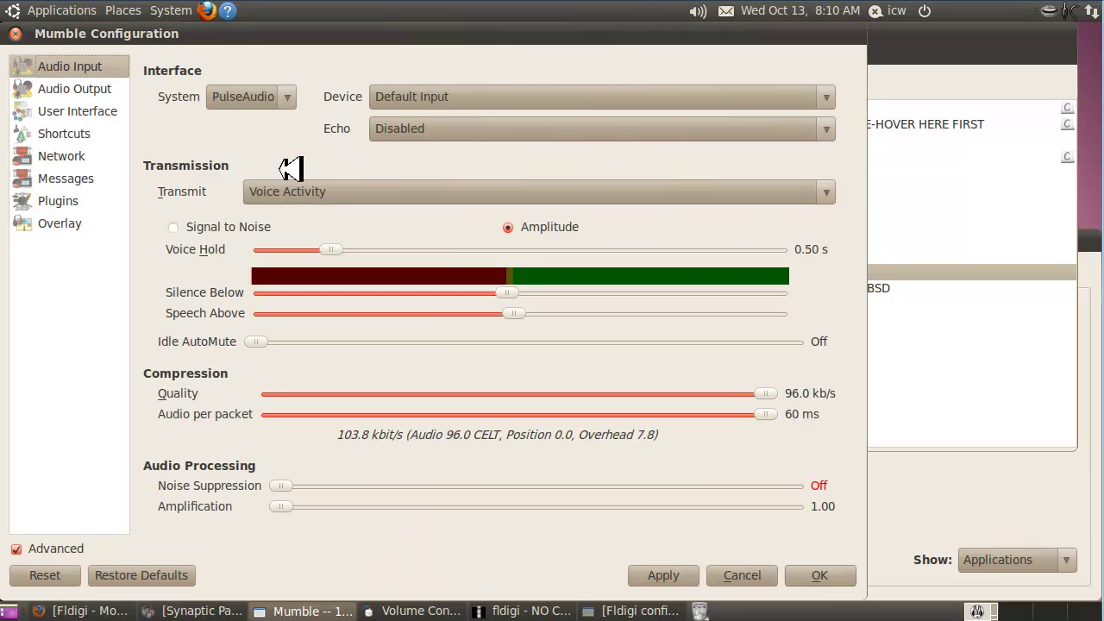
pyautogui.click(103, 89)
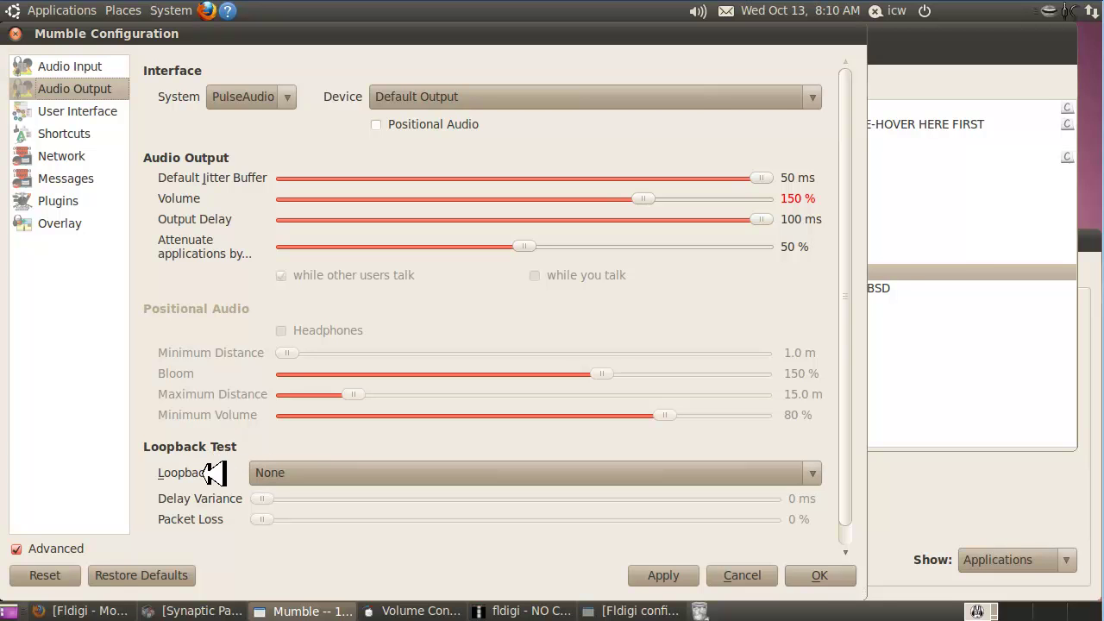
pyautogui.click(823, 471)
pyautogui.click(770, 518)
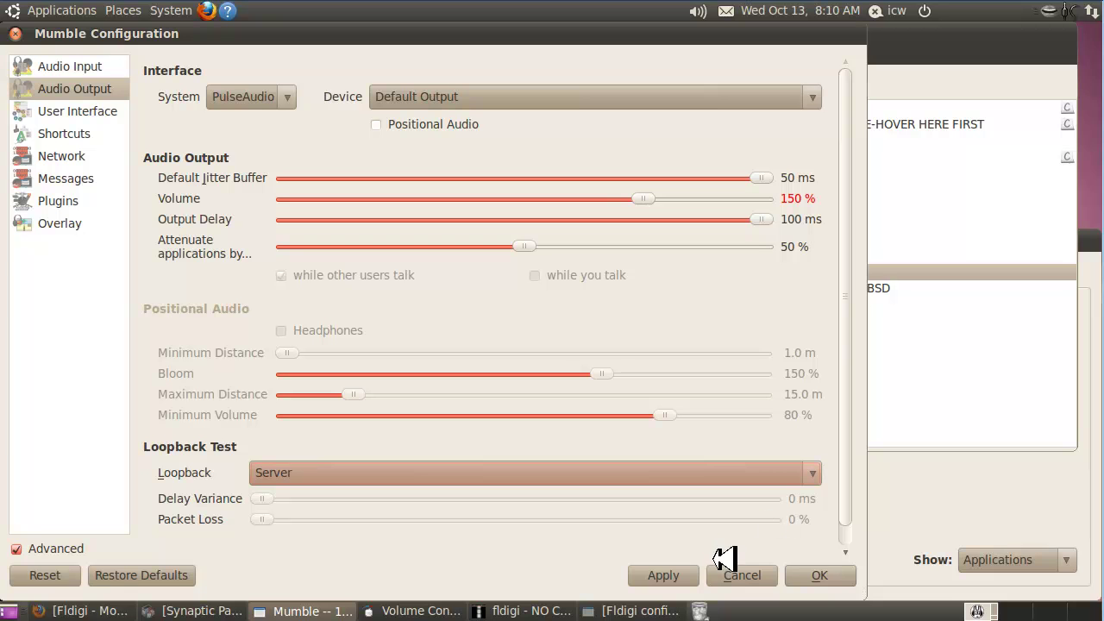
pyautogui.click(669, 575)
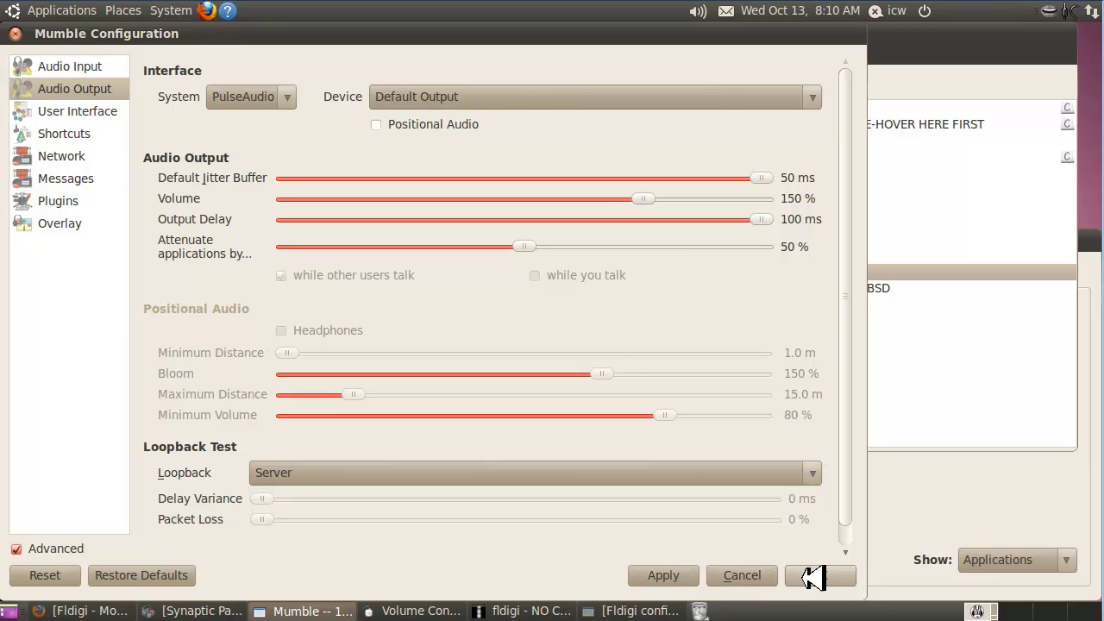
pyautogui.click(815, 577)
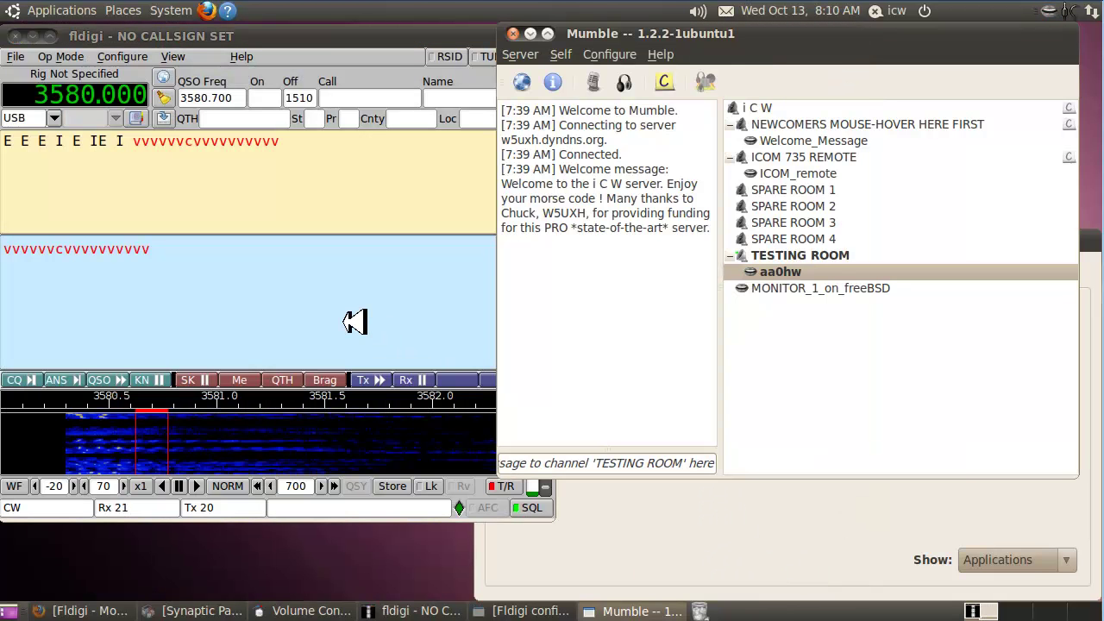
pyautogui.click(354, 319)
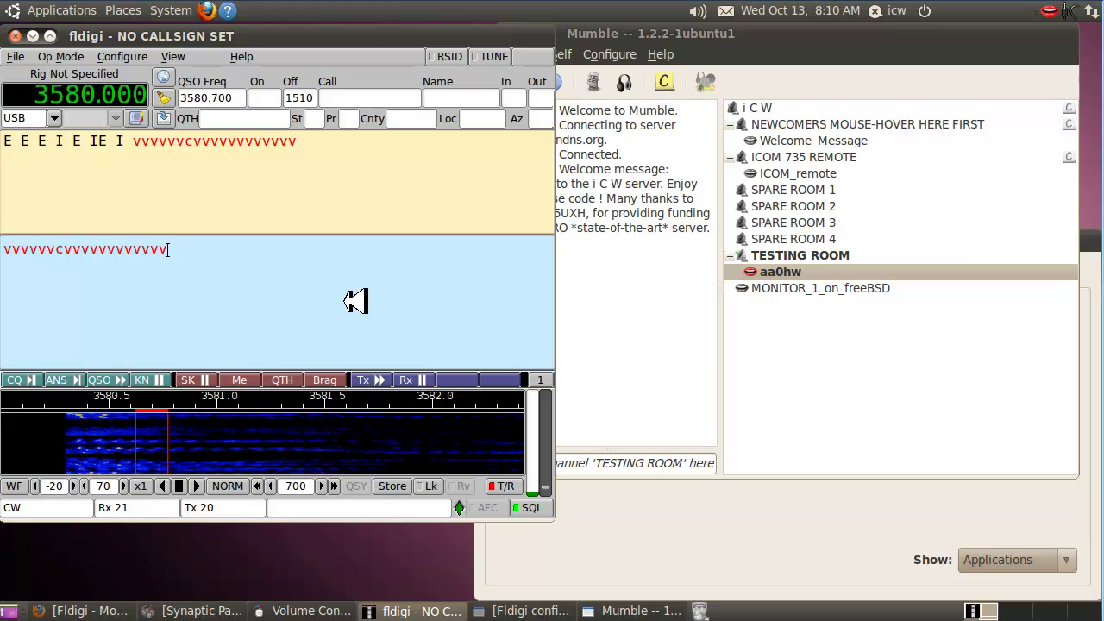
# Send 'test file de' plus the operator's callsign, then bring up fldigi's configuration window
pyautogui.write('test file de aa0hw')
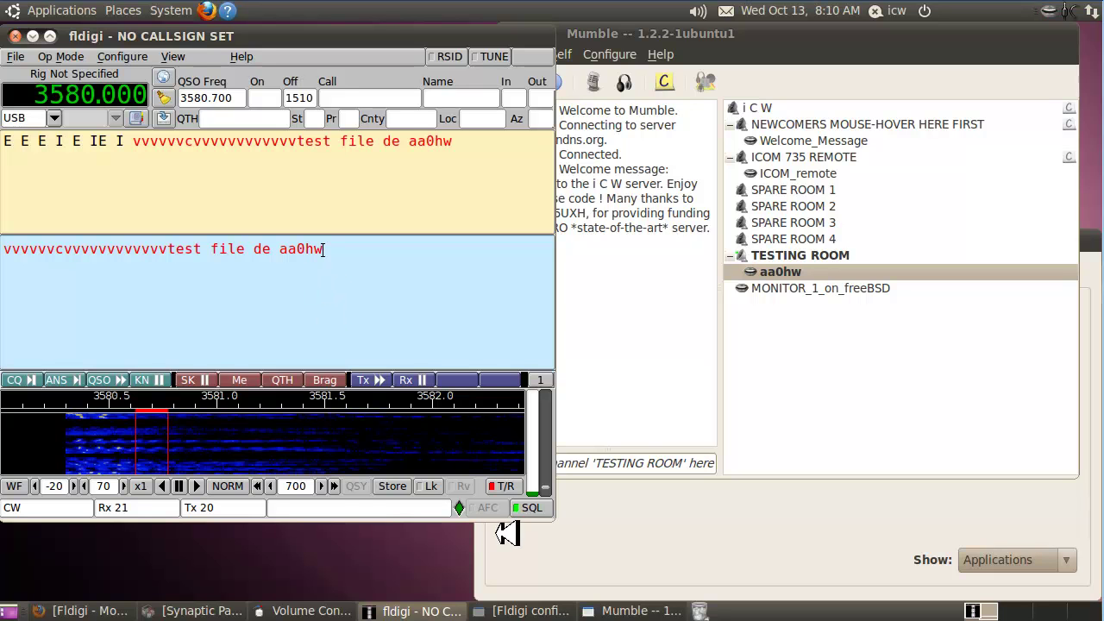
pyautogui.click(537, 610)
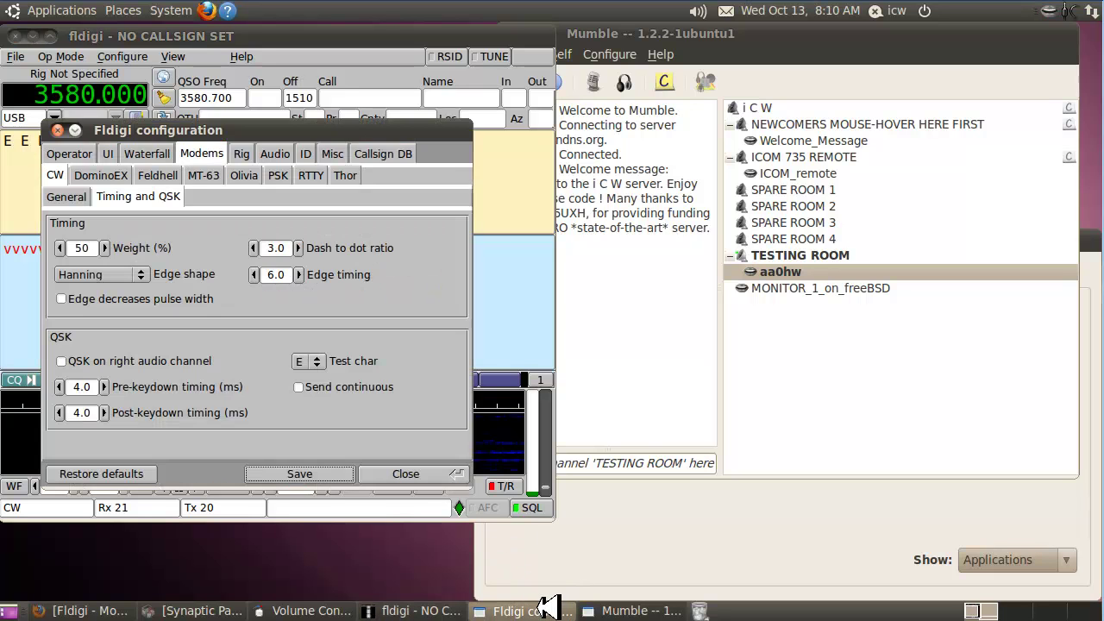
# Set the CW QSK test character to V with Send continuous enabled
pyautogui.click(317, 360)
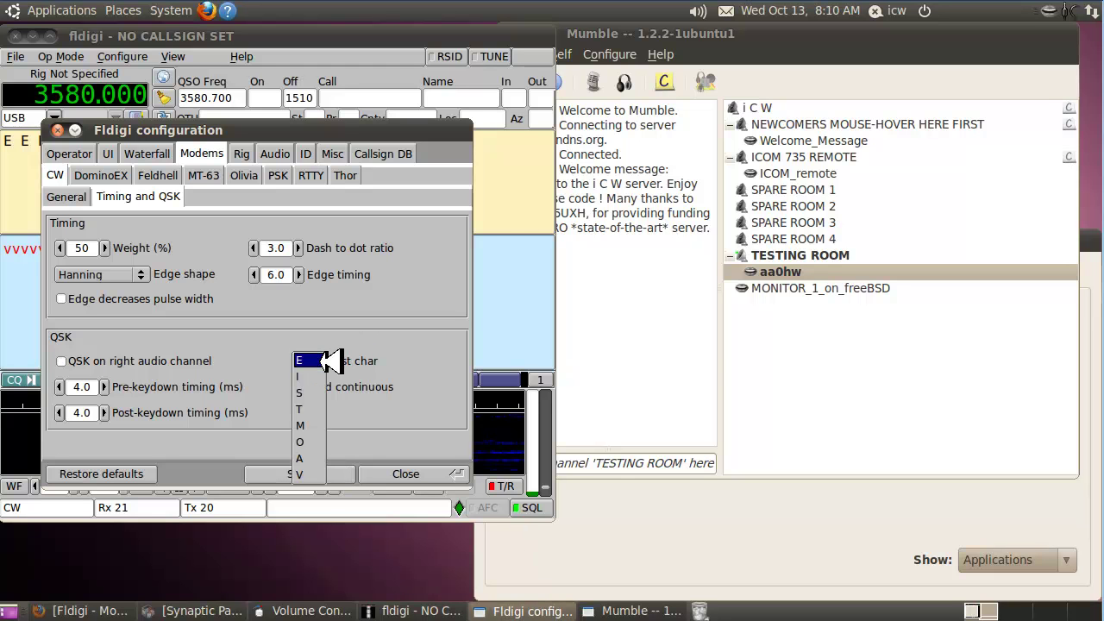
pyautogui.click(307, 474)
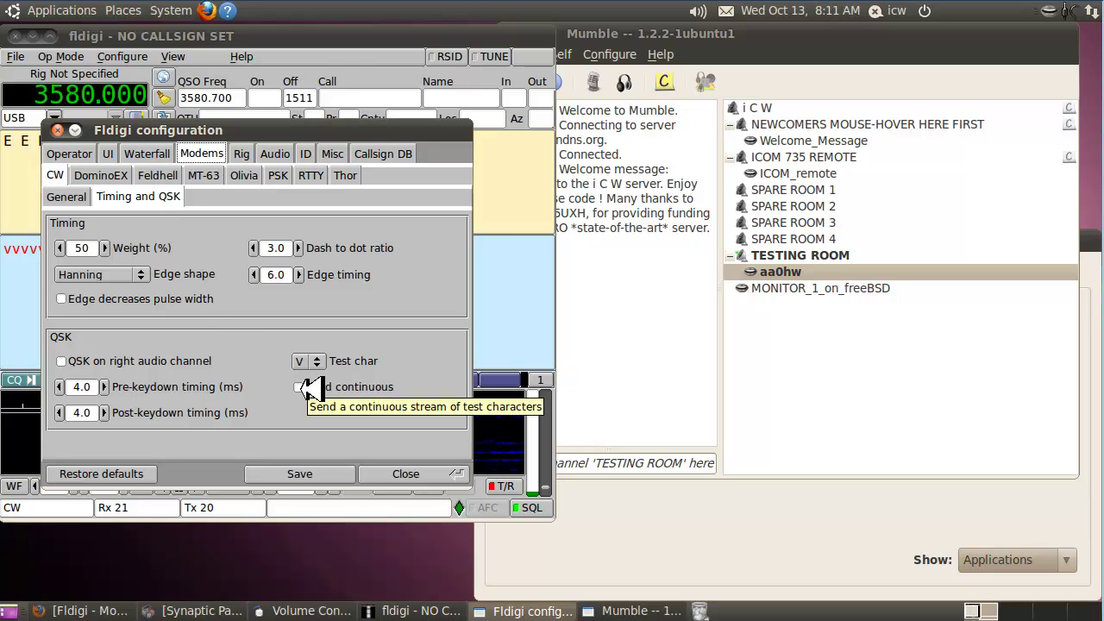
pyautogui.click(300, 389)
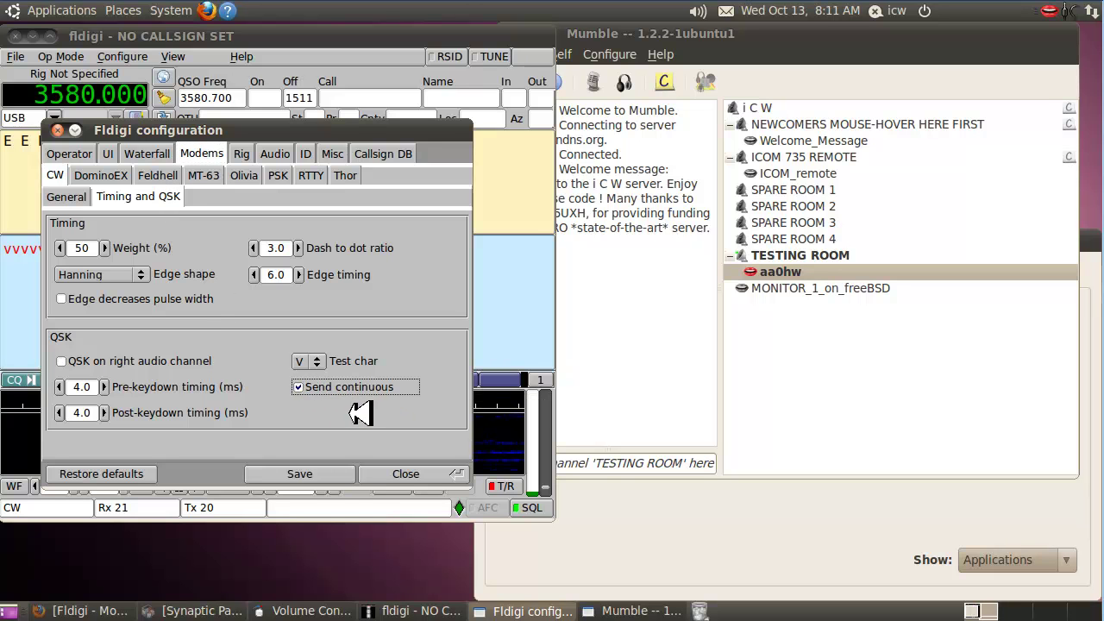
# Set Edge timing to 6.8, keep dash-dot ratio at 3.0, and adjust the Weight
pyautogui.click(262, 275)
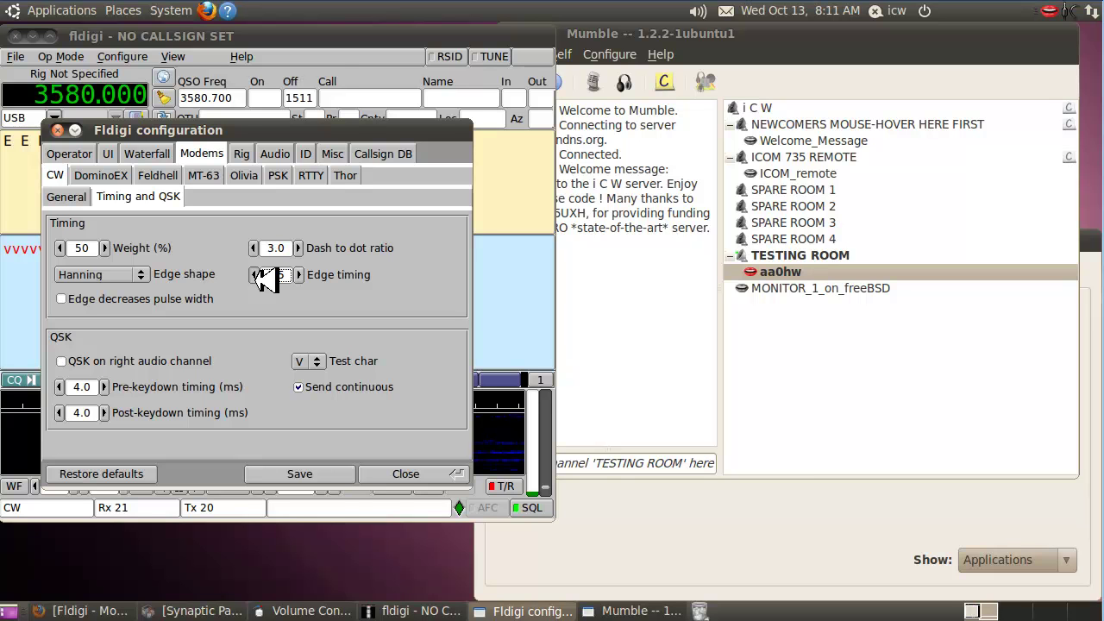
pyautogui.click(259, 274)
pyautogui.click(298, 247)
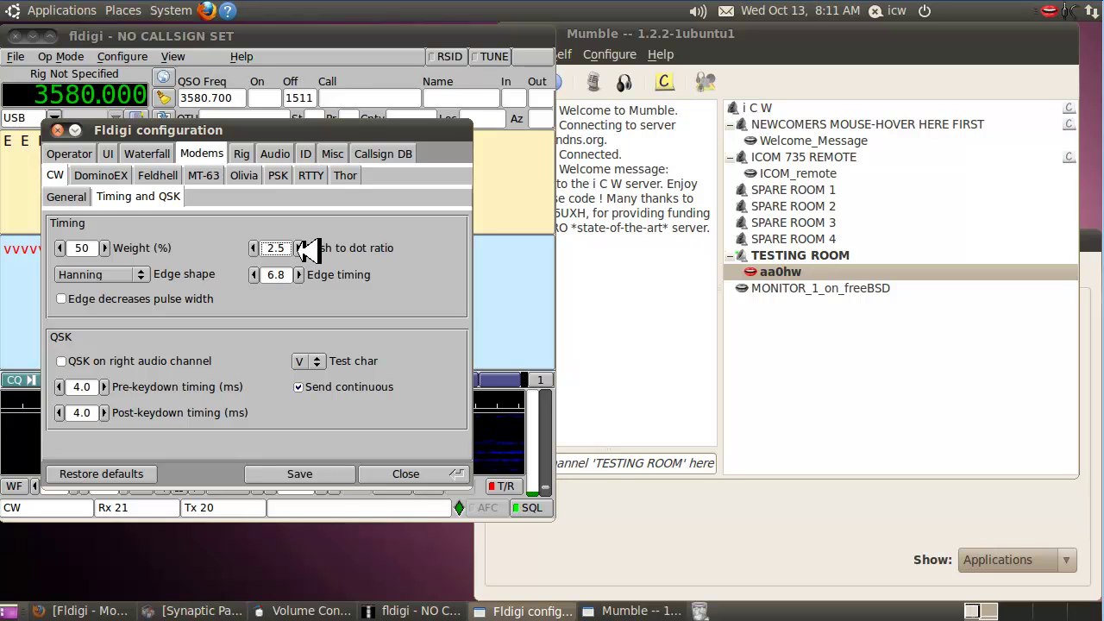
pyautogui.click(252, 248)
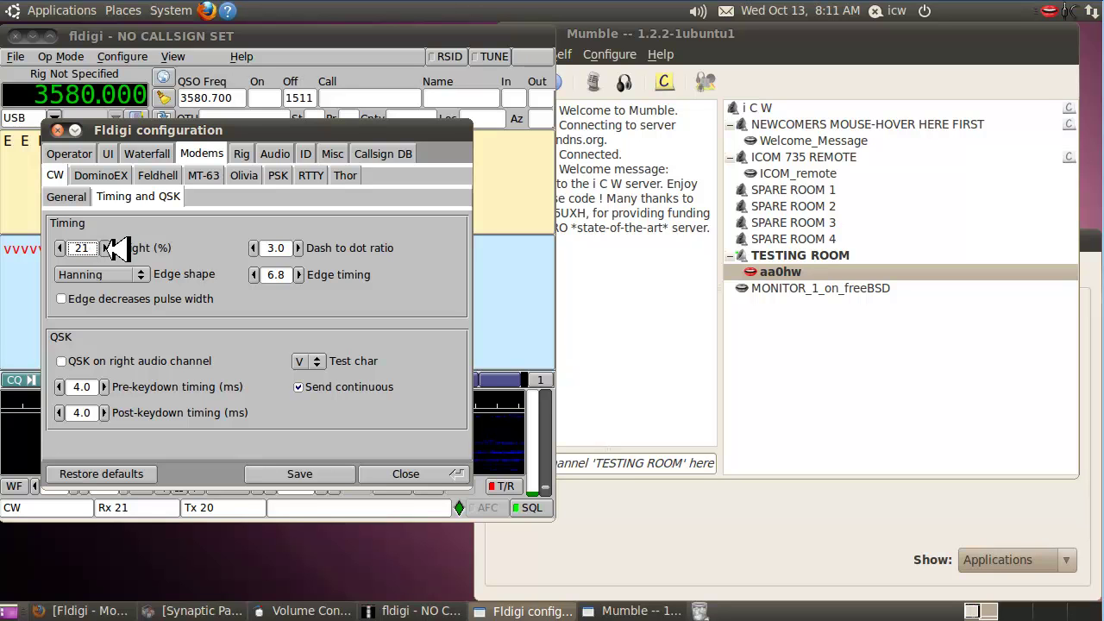
pyautogui.click(62, 248)
pyautogui.click(500, 334)
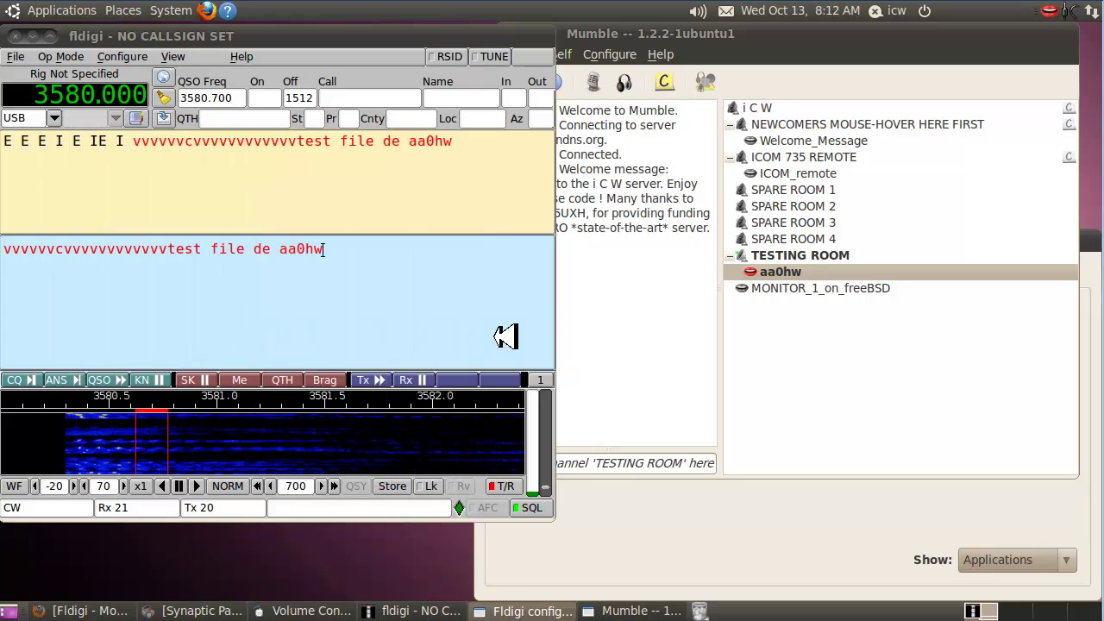
# Raise the audio tone frequency to 760 Hz, then lower it back to 700 Hz
pyautogui.click(336, 486)
pyautogui.click(337, 486)
pyautogui.click(336, 485)
pyautogui.click(336, 485)
pyautogui.click(336, 485)
pyautogui.click(336, 485)
pyautogui.click(261, 485)
pyautogui.click(260, 485)
pyautogui.click(261, 486)
pyautogui.click(261, 485)
pyautogui.click(260, 485)
pyautogui.click(260, 486)
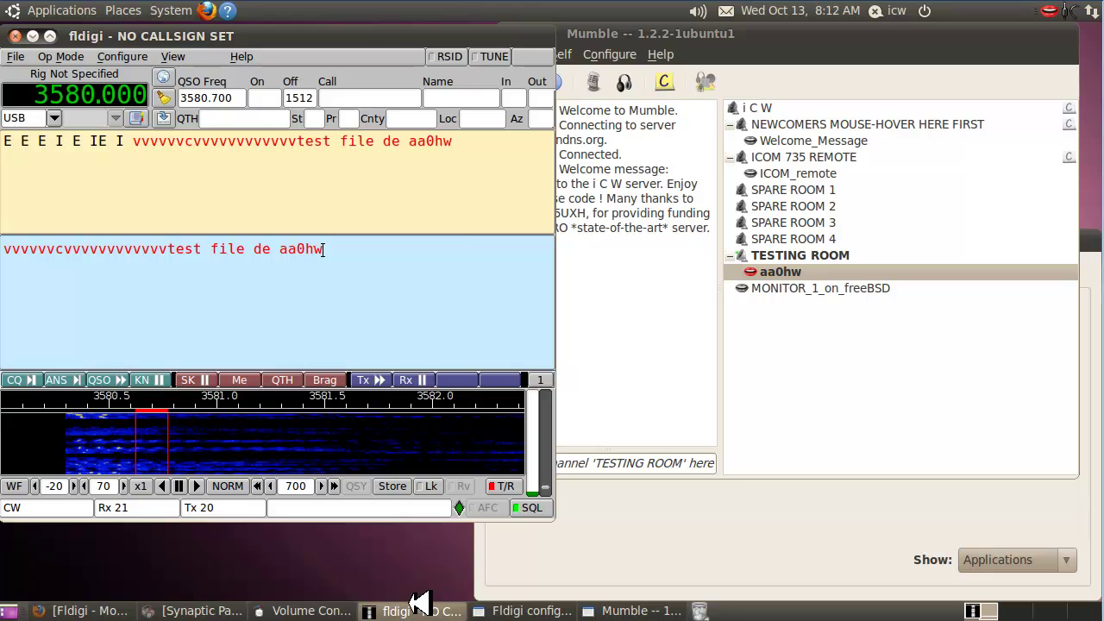
# Turn off Send continuous in fldigi's CW Timing and QSK settings and raise Mumble
pyautogui.click(524, 609)
pyautogui.click(319, 390)
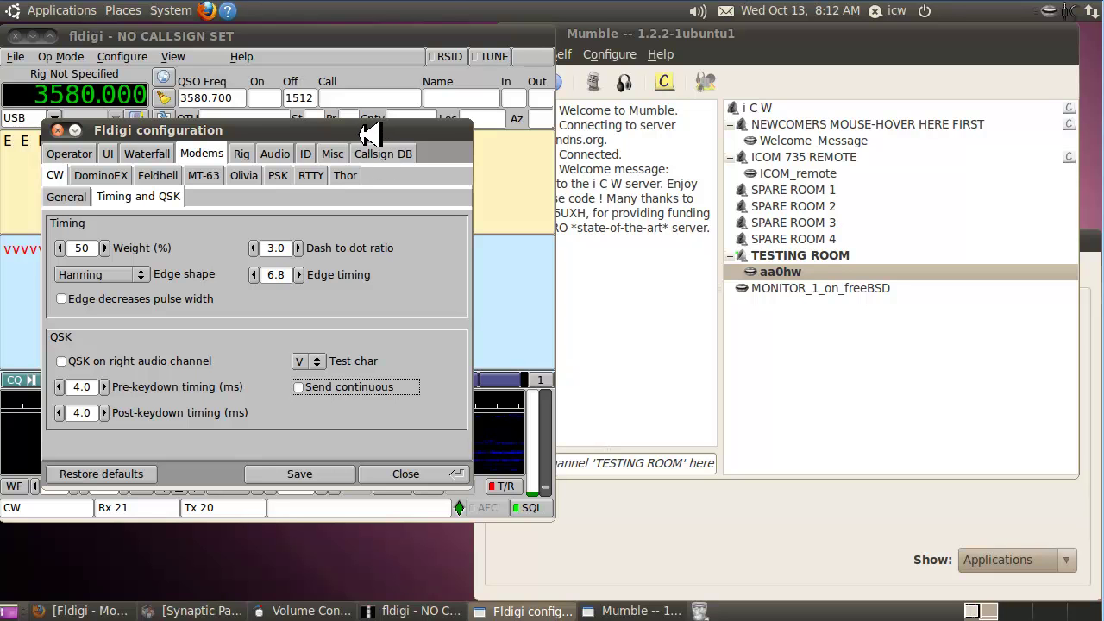
pyautogui.click(764, 331)
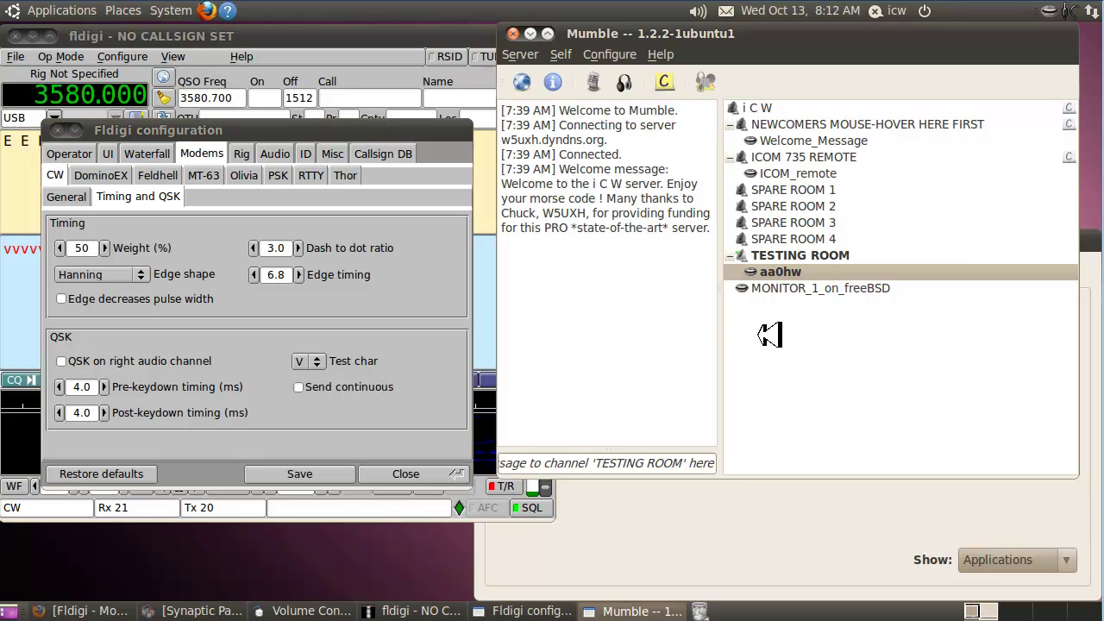
# Set Mumble's Loopback test back to None, apply and save, and minimize fldigi's configuration dialog
pyautogui.click(619, 53)
pyautogui.click(627, 75)
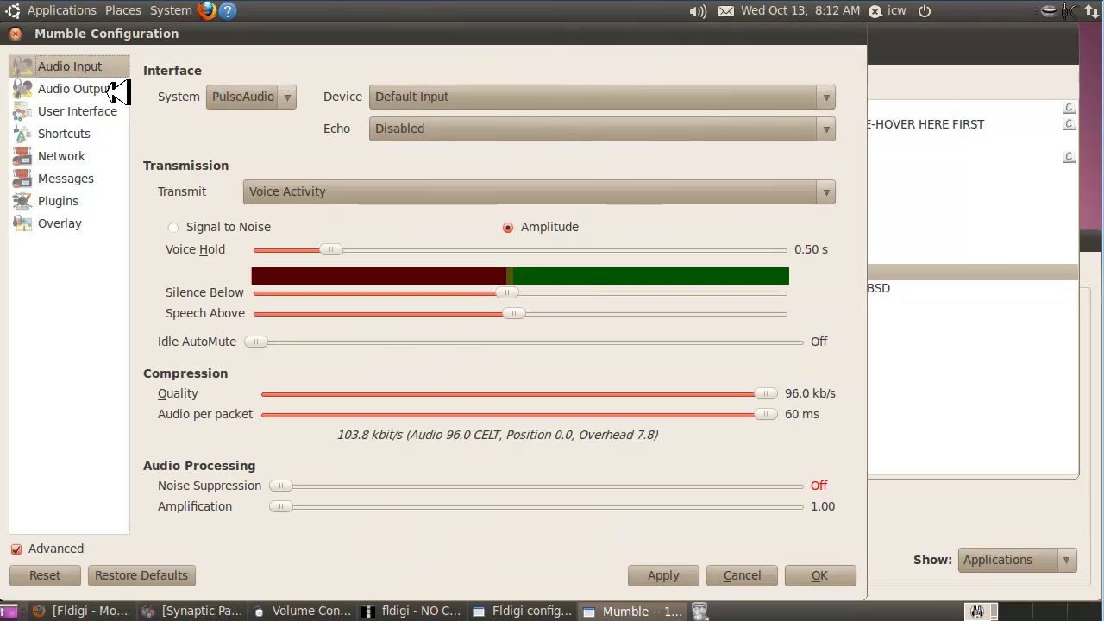
pyautogui.click(112, 93)
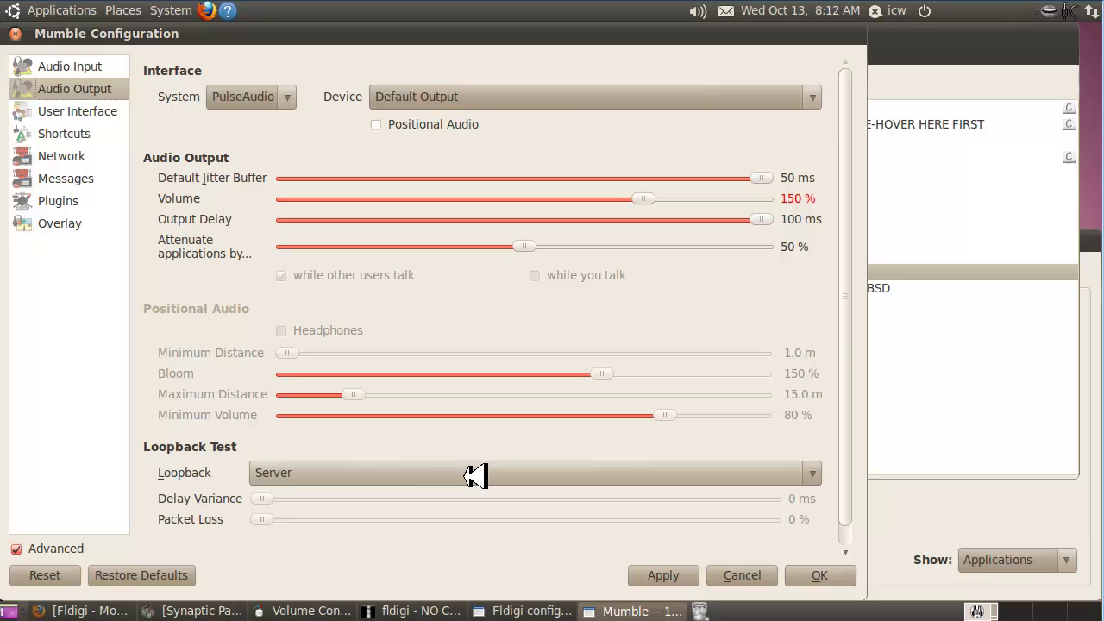
pyautogui.click(818, 471)
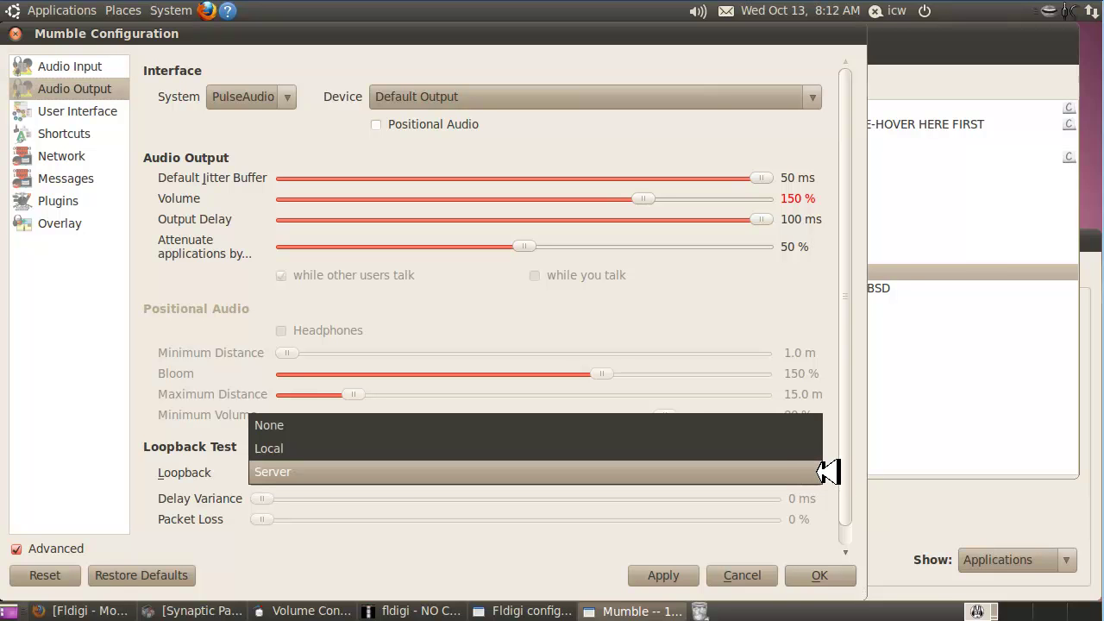
pyautogui.click(768, 426)
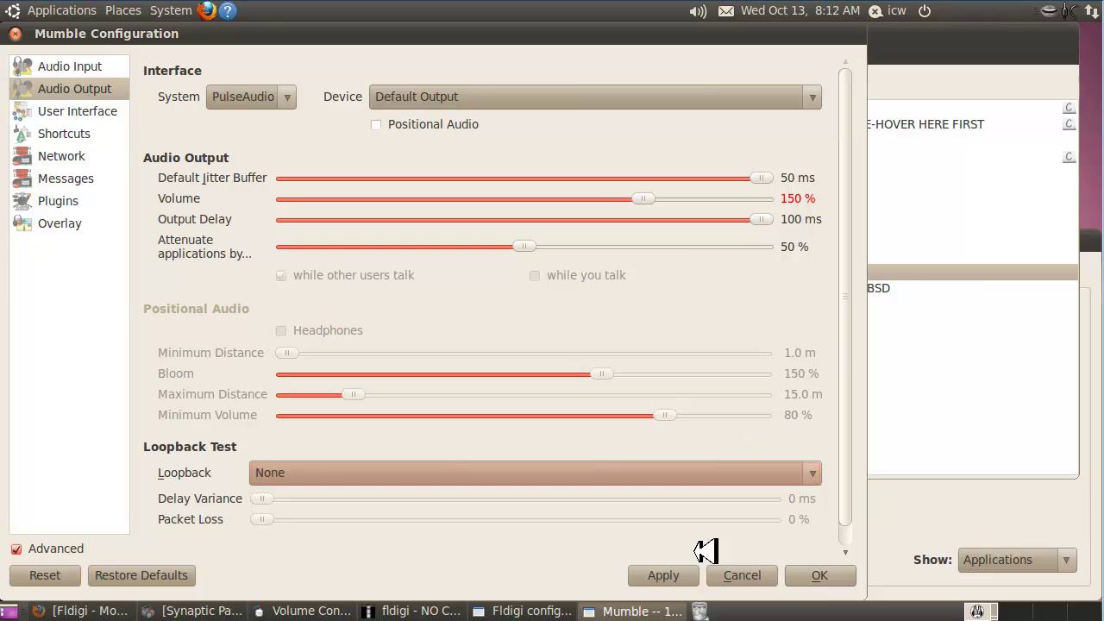
pyautogui.click(665, 575)
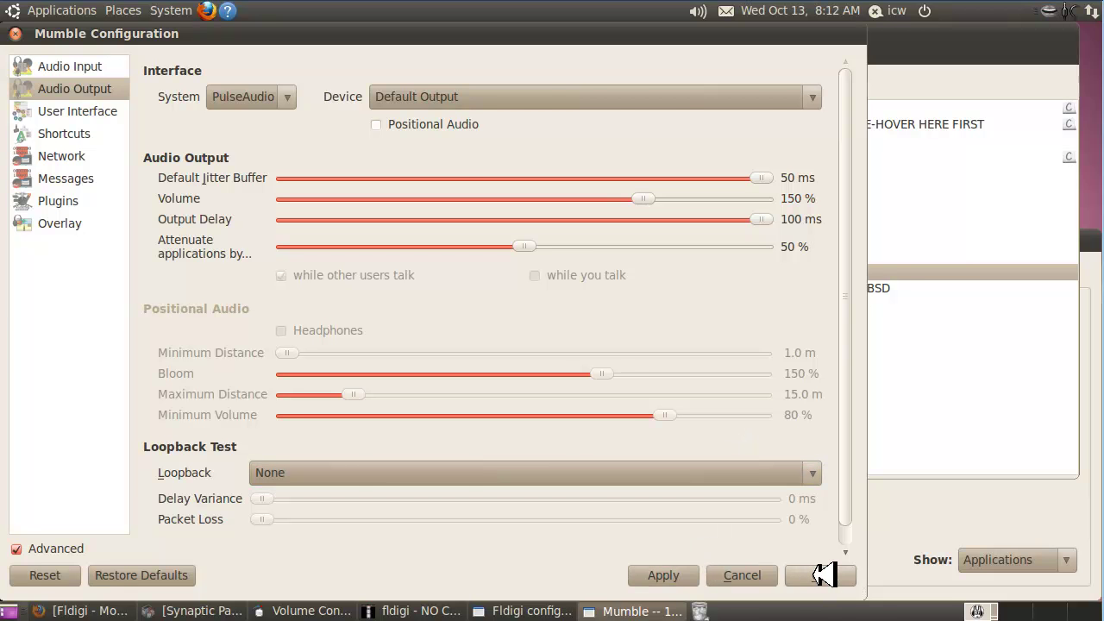
pyautogui.click(818, 576)
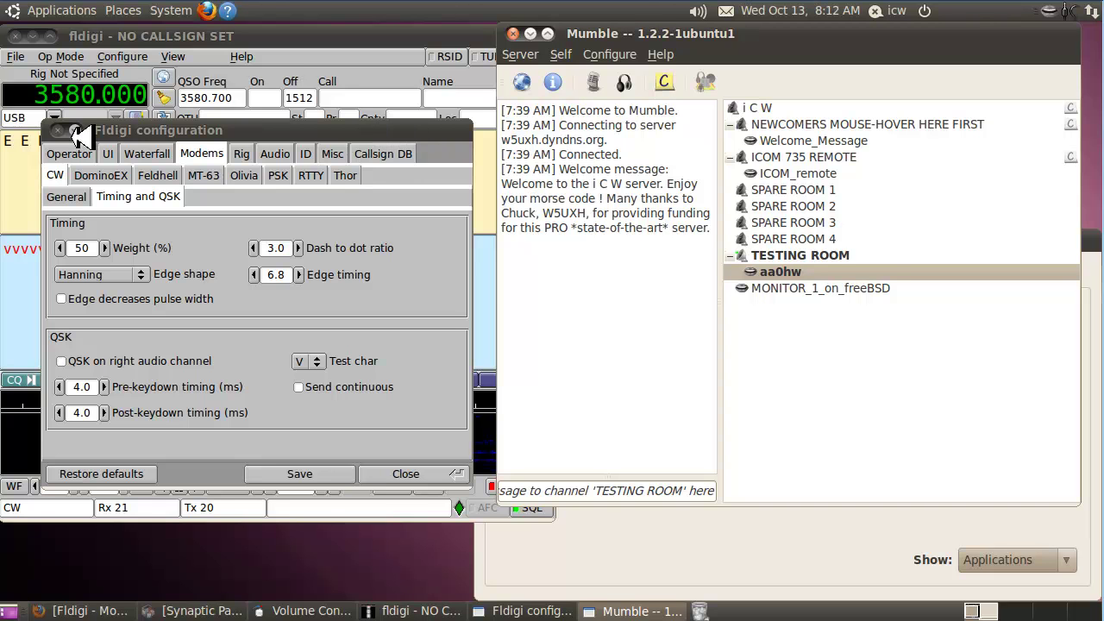
pyautogui.click(76, 131)
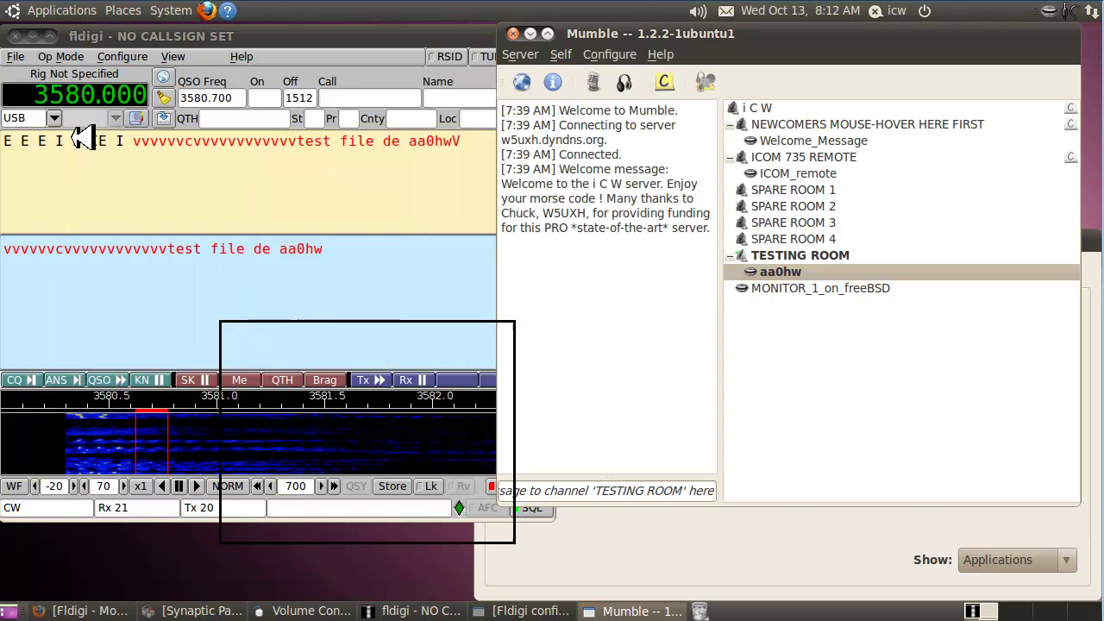
# Place fldigi's main window beside Mumble and return to the end of the transmit text
pyautogui.click(351, 273)
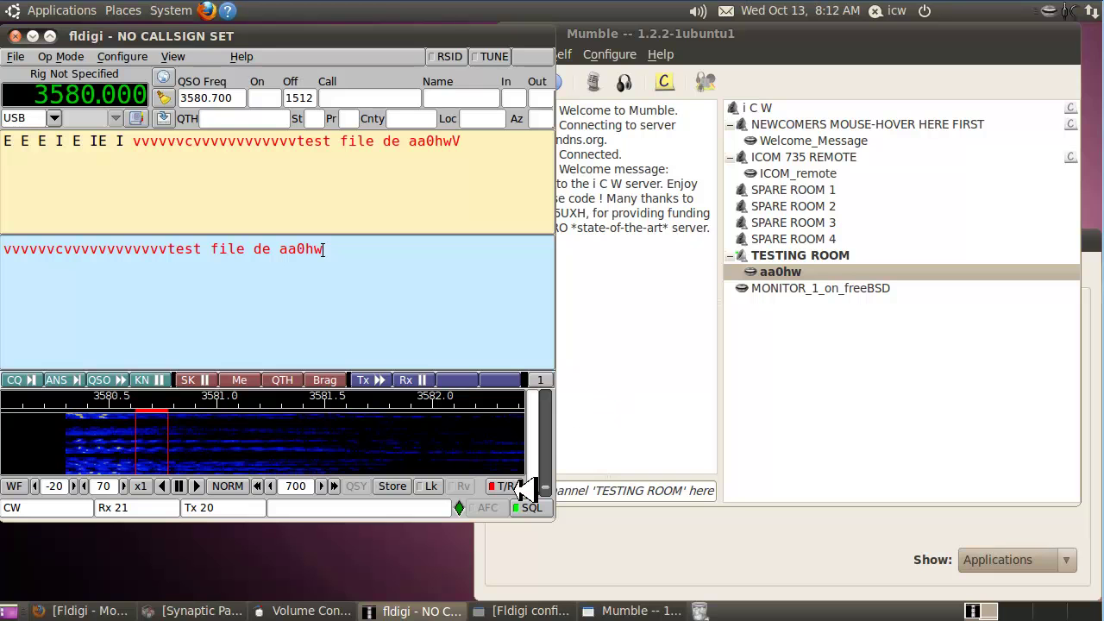
pyautogui.click(638, 328)
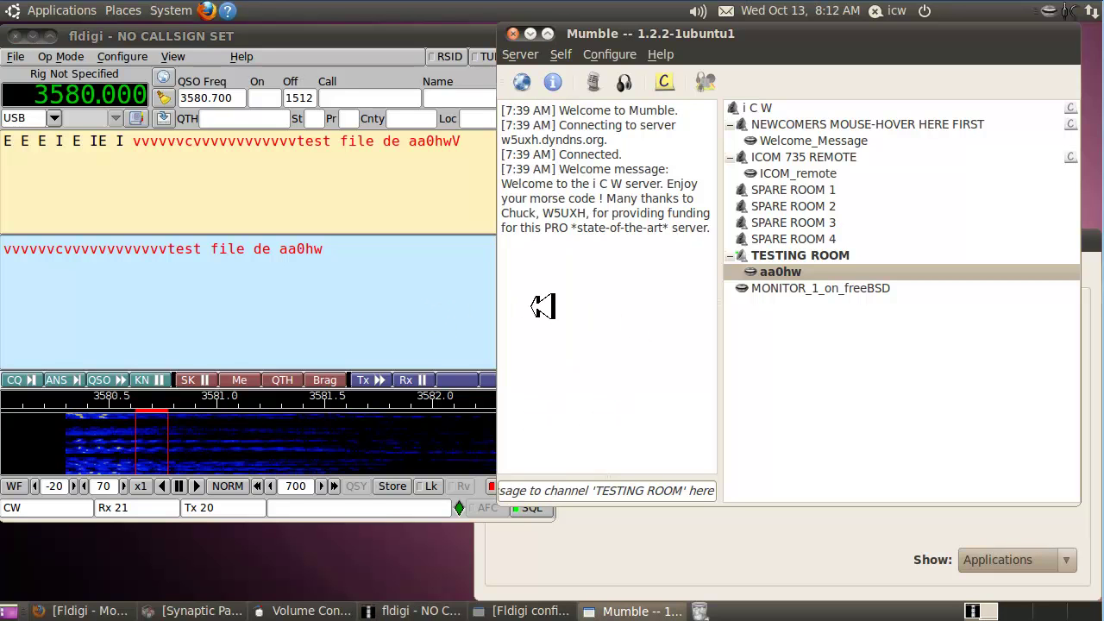
pyautogui.click(392, 268)
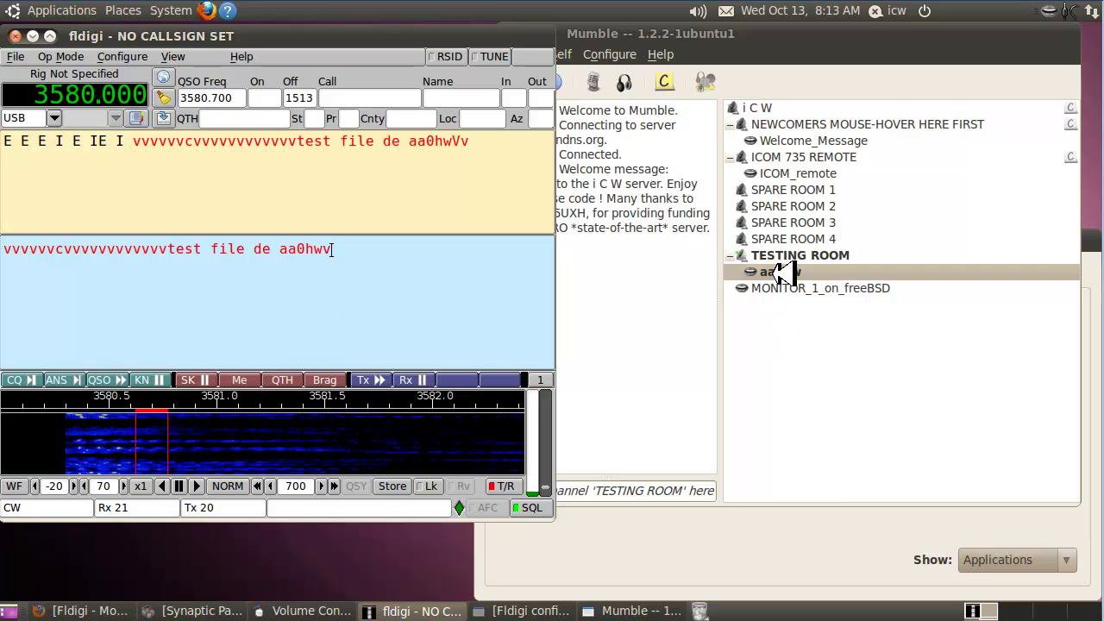
# Move your Mumble user via NEWCOMERS and i C W into the ICOM 735 REMOTE channel
pyautogui.moveTo(783, 272); pyautogui.dragTo(832, 125)
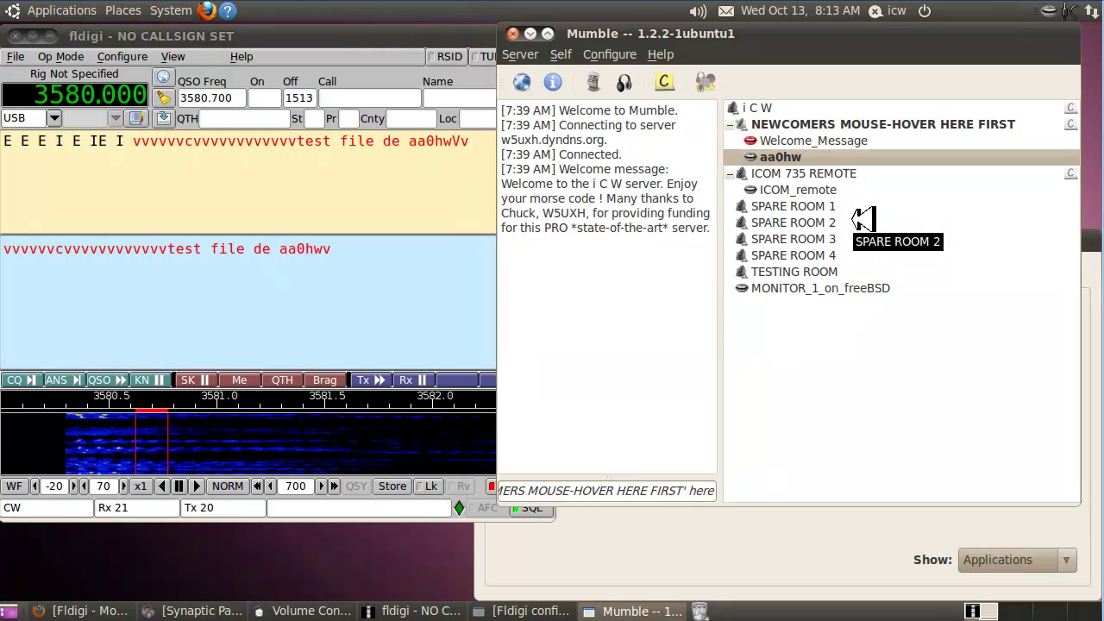
pyautogui.moveTo(789, 157); pyautogui.dragTo(789, 104)
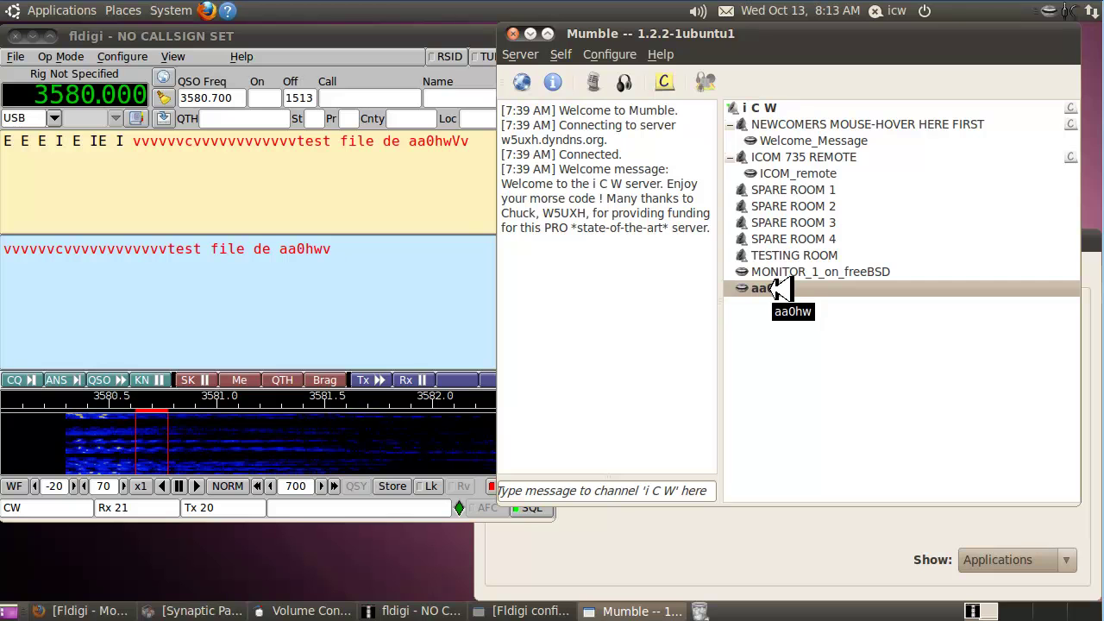
pyautogui.moveTo(777, 288); pyautogui.dragTo(809, 156)
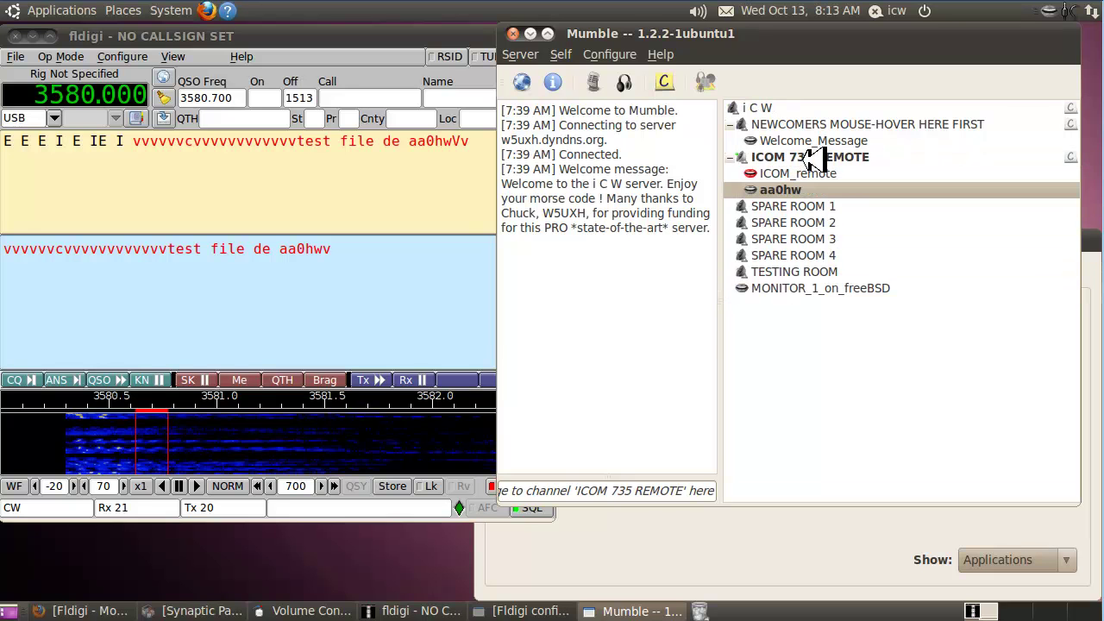
# Read the ICOM 735 REMOTE channel description, then return to fldigi's transmit text
pyautogui.click(414, 298)
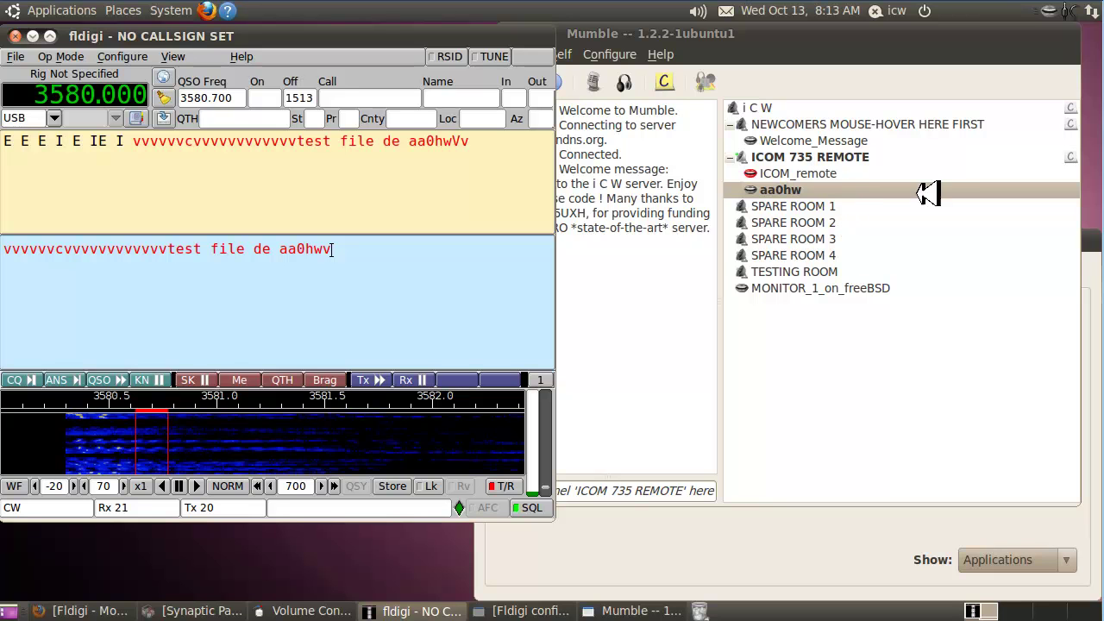
pyautogui.click(866, 156)
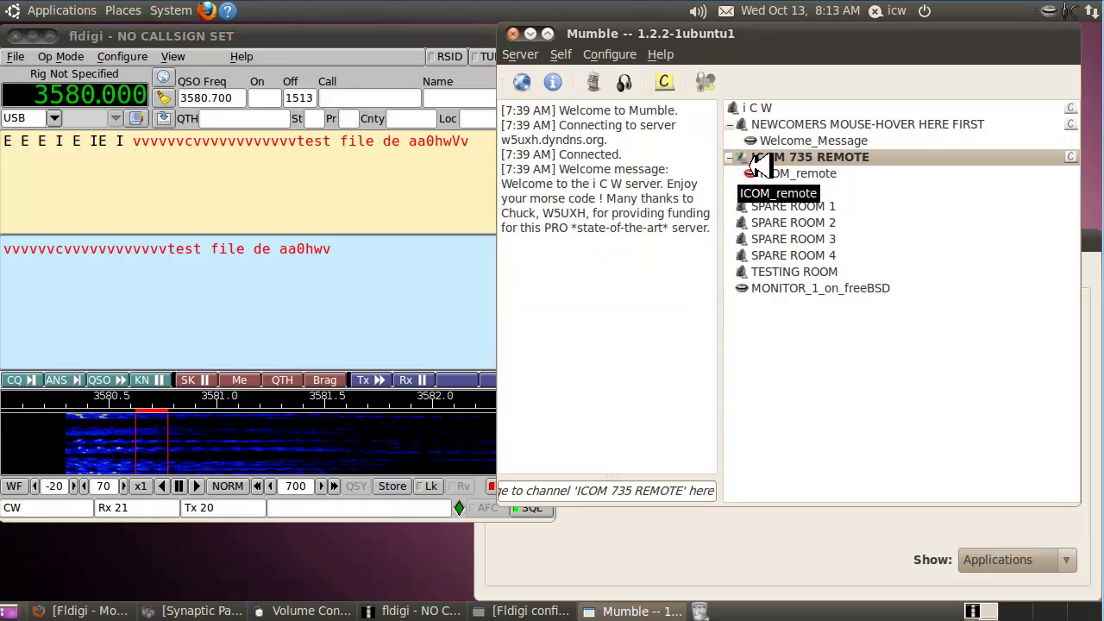
pyautogui.moveTo(770, 158)
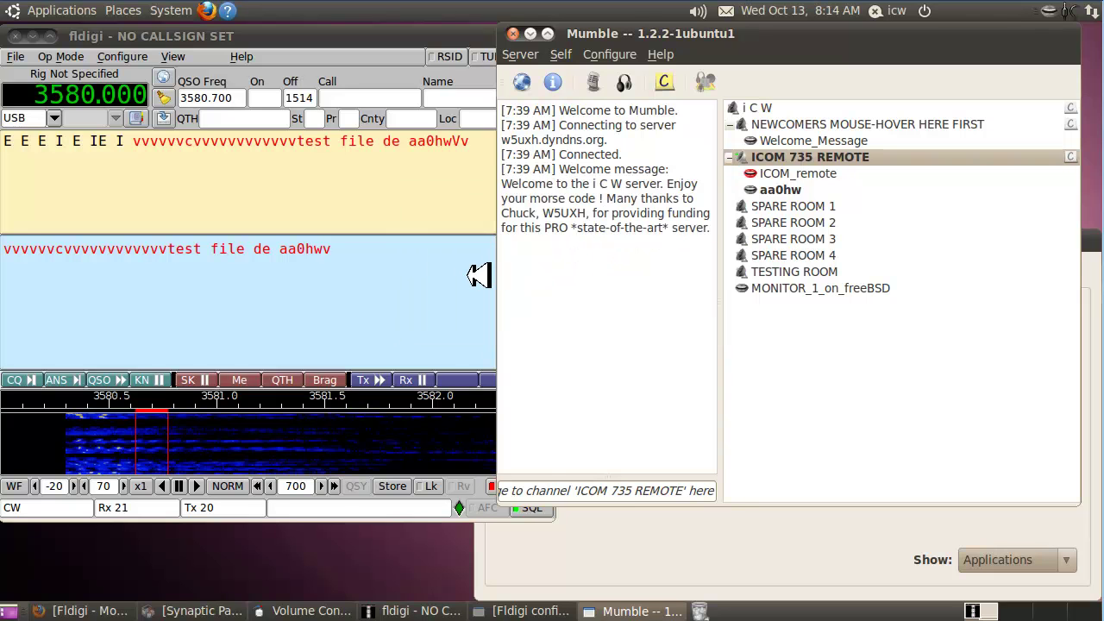
pyautogui.click(483, 271)
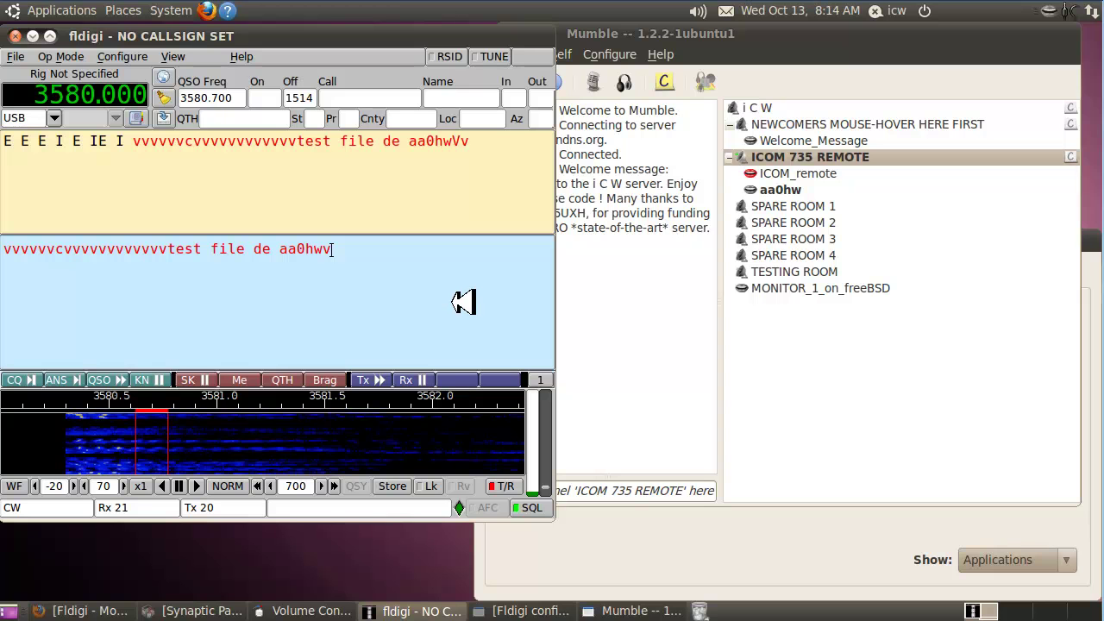
# Key 'qrl?' in fldigi and move your Mumble user back to the top-level i C W channel
pyautogui.write('l?')
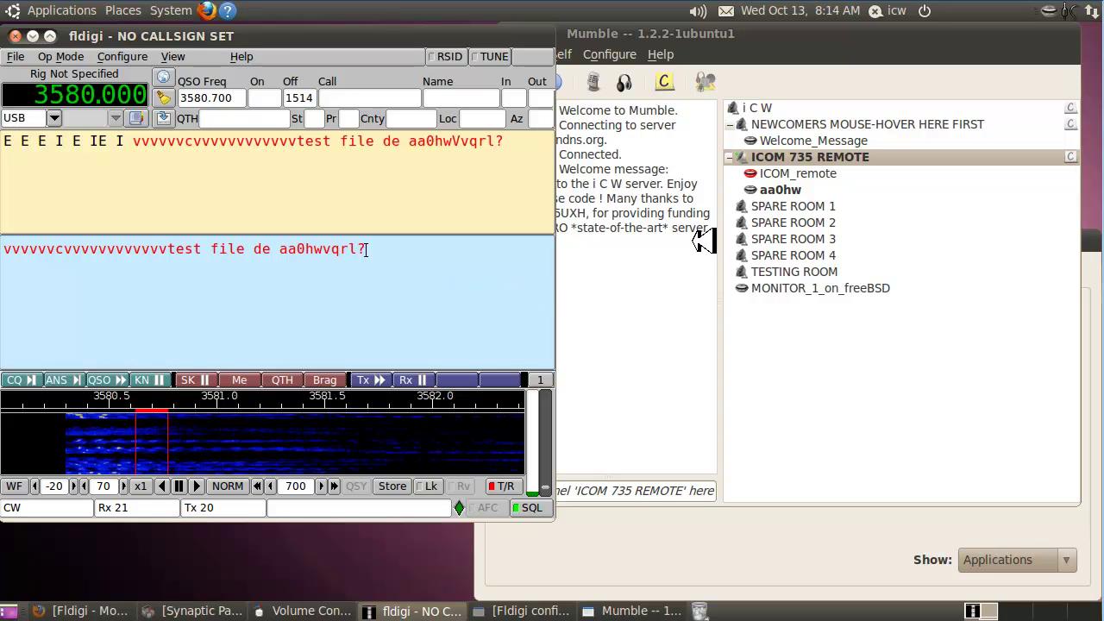
pyautogui.moveTo(782, 188); pyautogui.dragTo(790, 107)
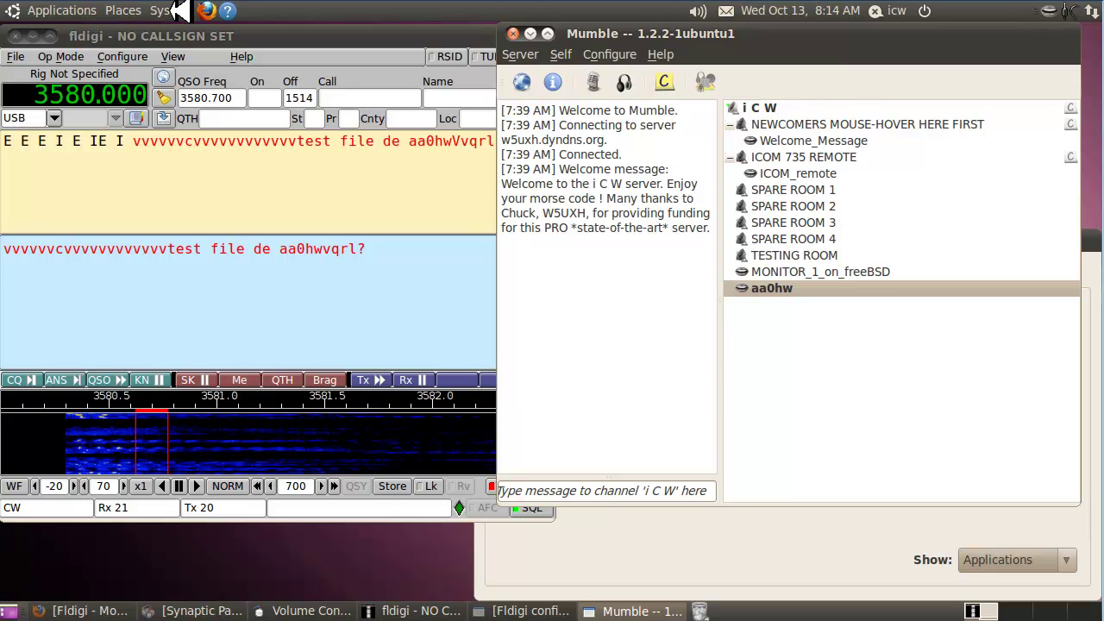
# Open the applications list and dismiss it without launching anything
pyautogui.click(83, 10)
pyautogui.moveTo(147, 201)
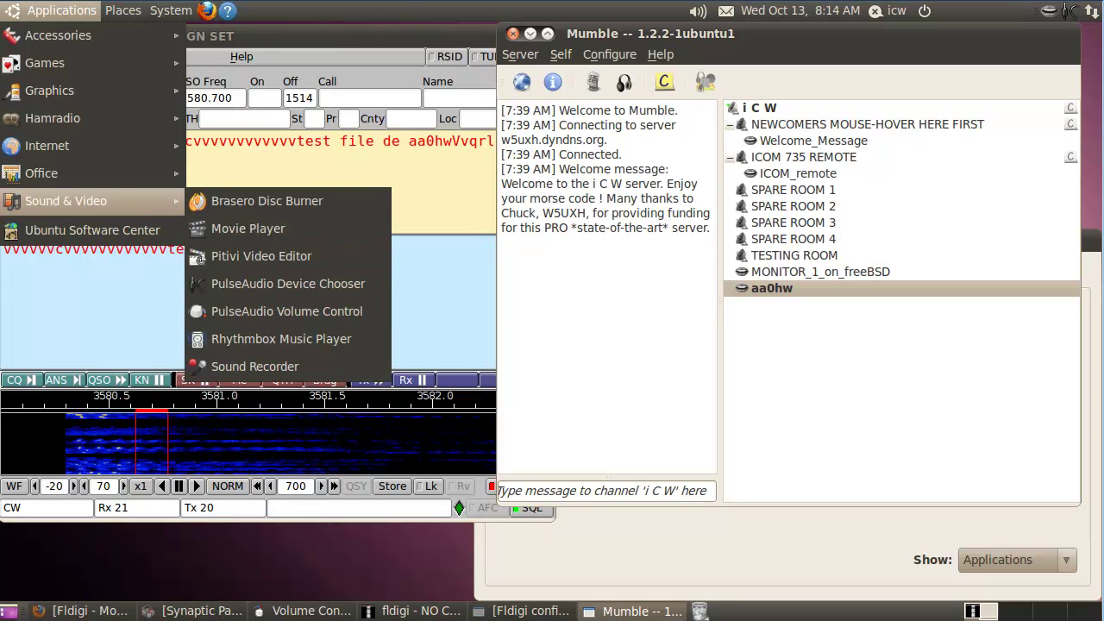
pyautogui.click(442, 9)
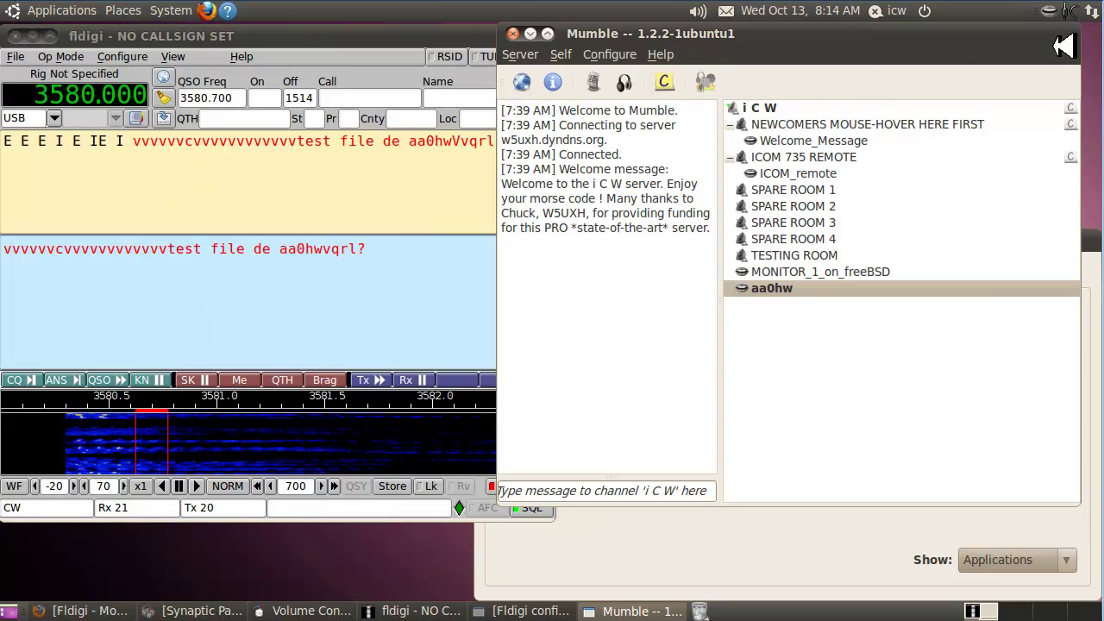
# Enable the PulseAudio virtual device for simultaneous output on all local sound cards
pyautogui.click(1078, 13)
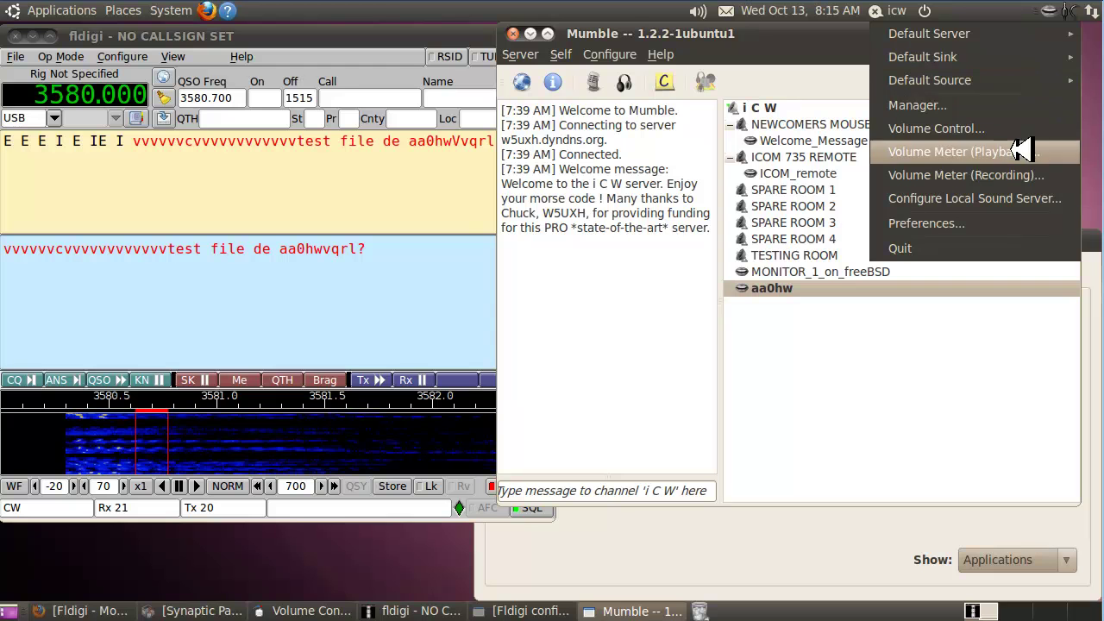
pyautogui.click(997, 198)
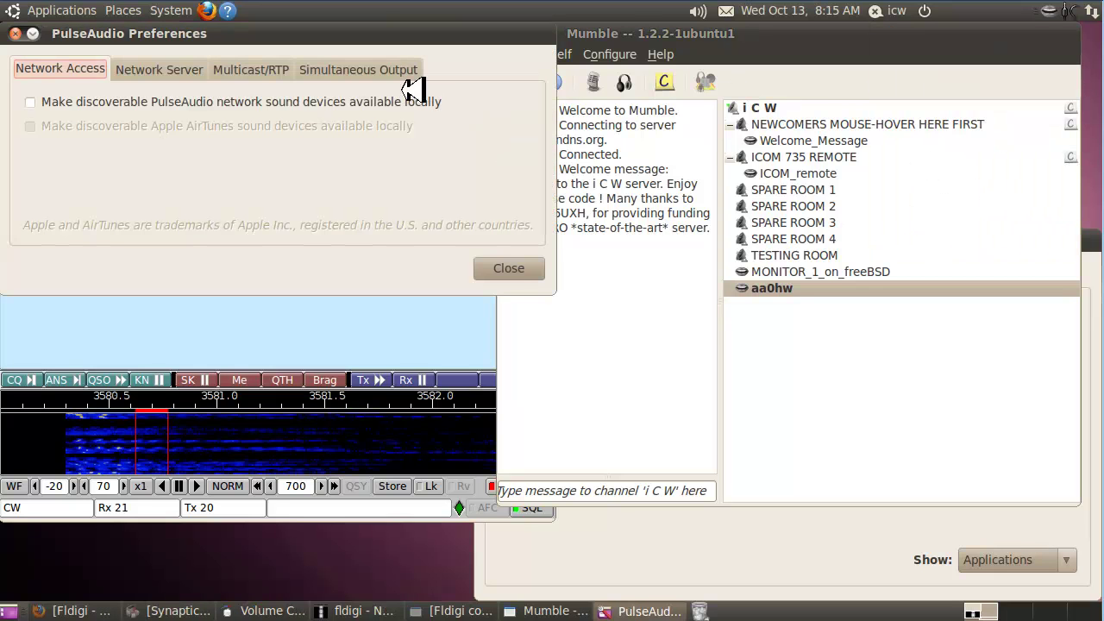
pyautogui.click(389, 70)
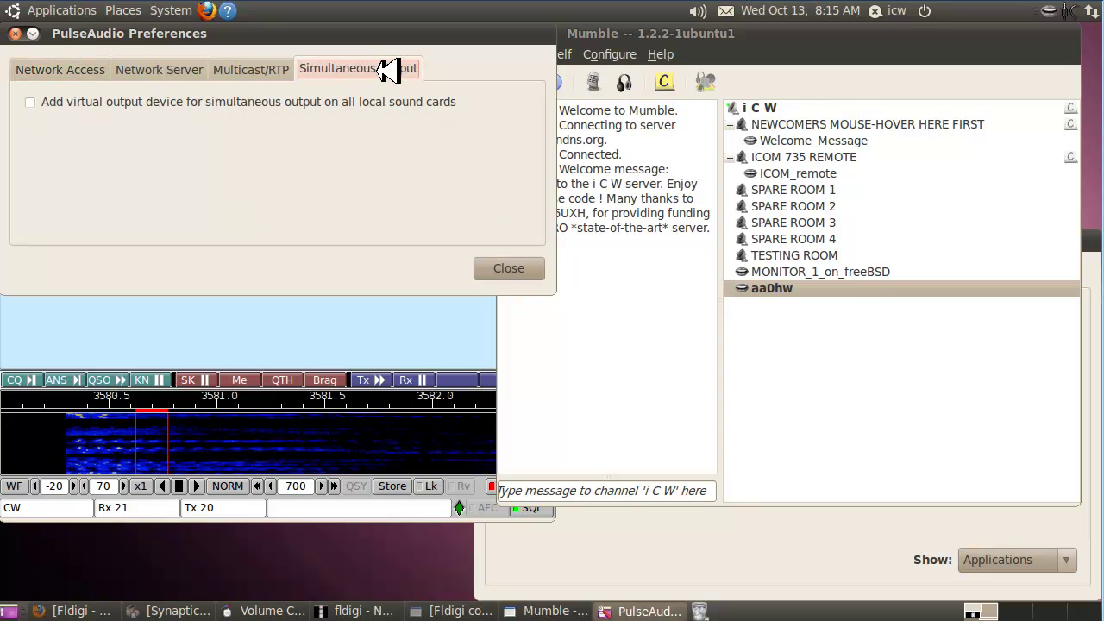
pyautogui.click(39, 102)
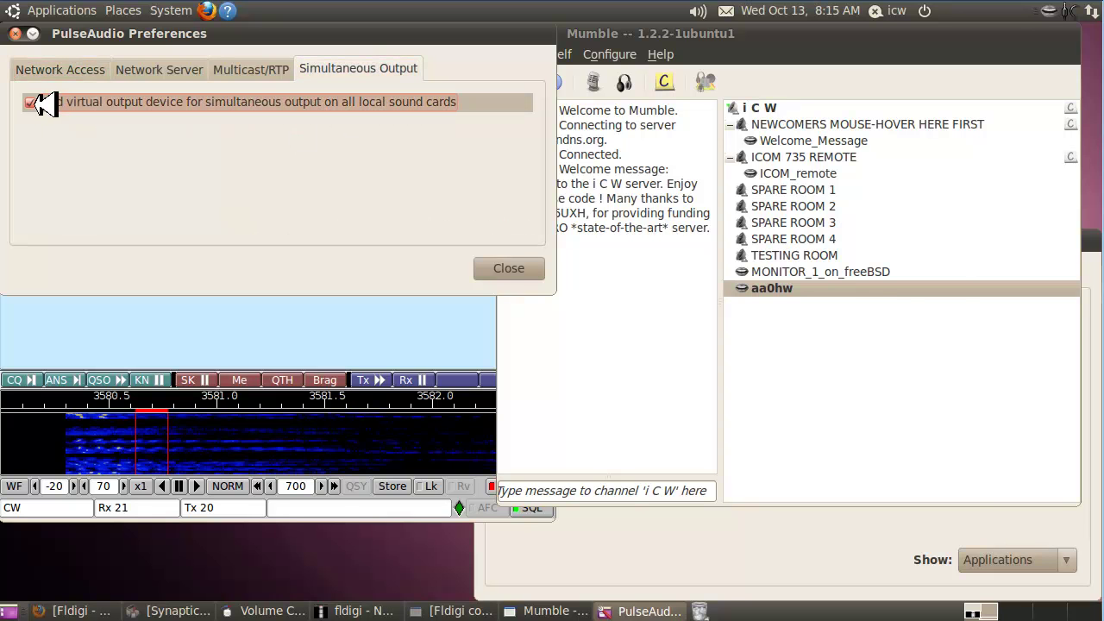
pyautogui.click(509, 267)
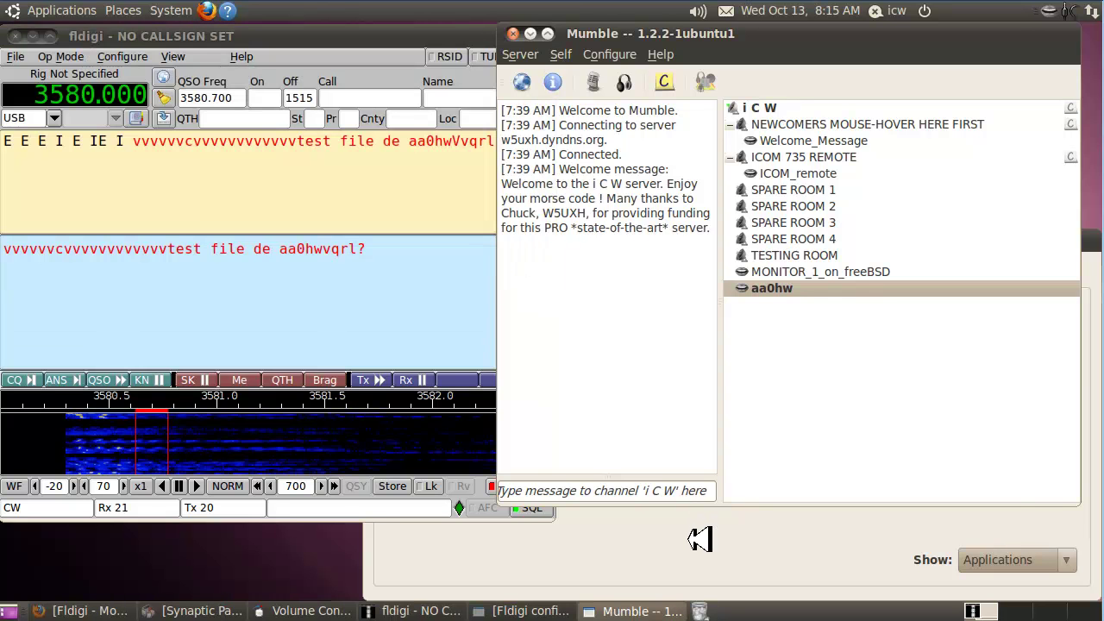
pyautogui.click(697, 538)
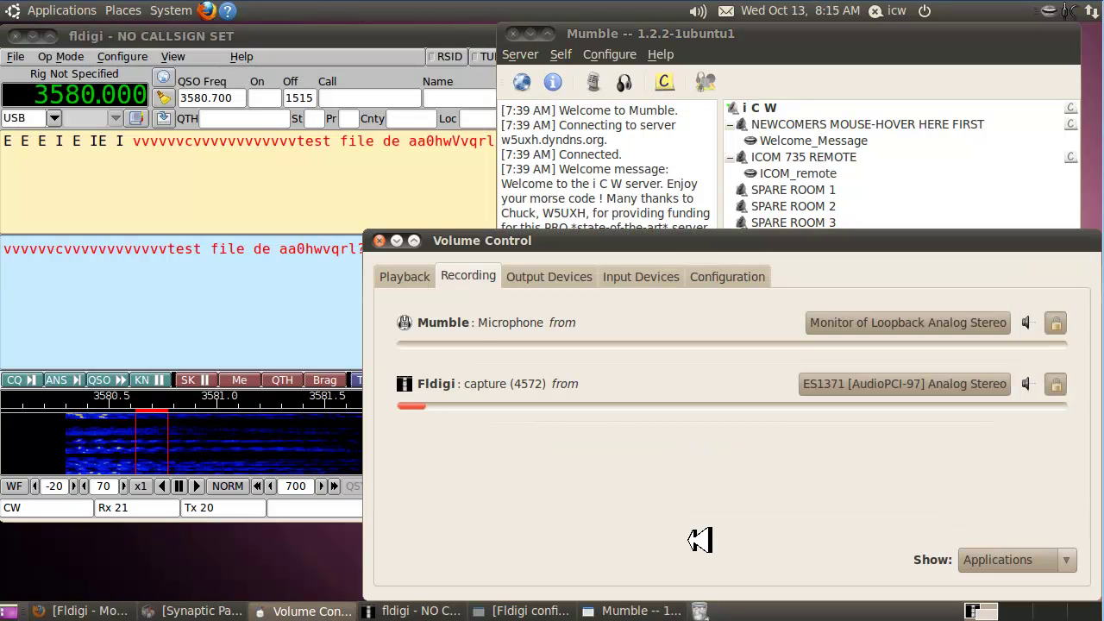
# Route Fldigi's playback, channels linked, to 'Simultaneous output to ES1371…, Loopback Analog Stereo'
pyautogui.click(423, 277)
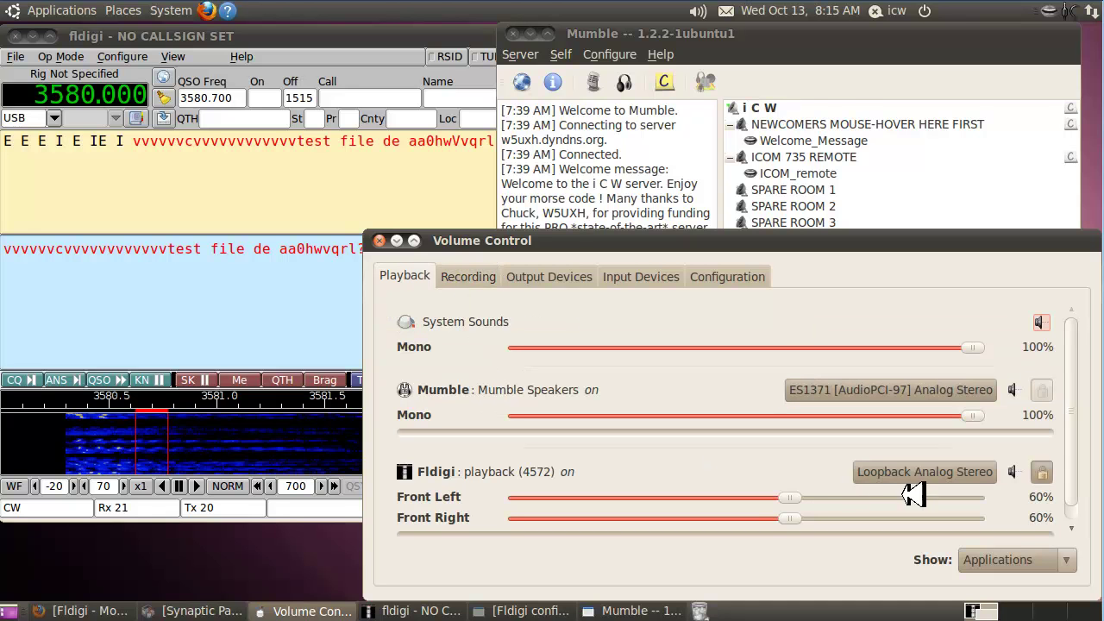
pyautogui.click(1042, 473)
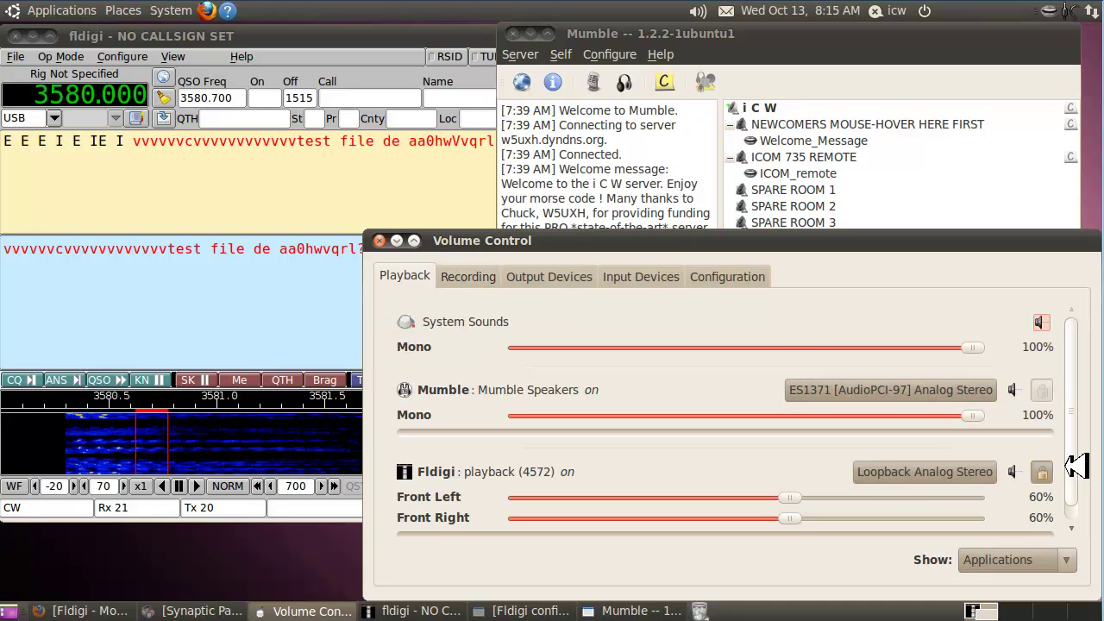
pyautogui.click(928, 472)
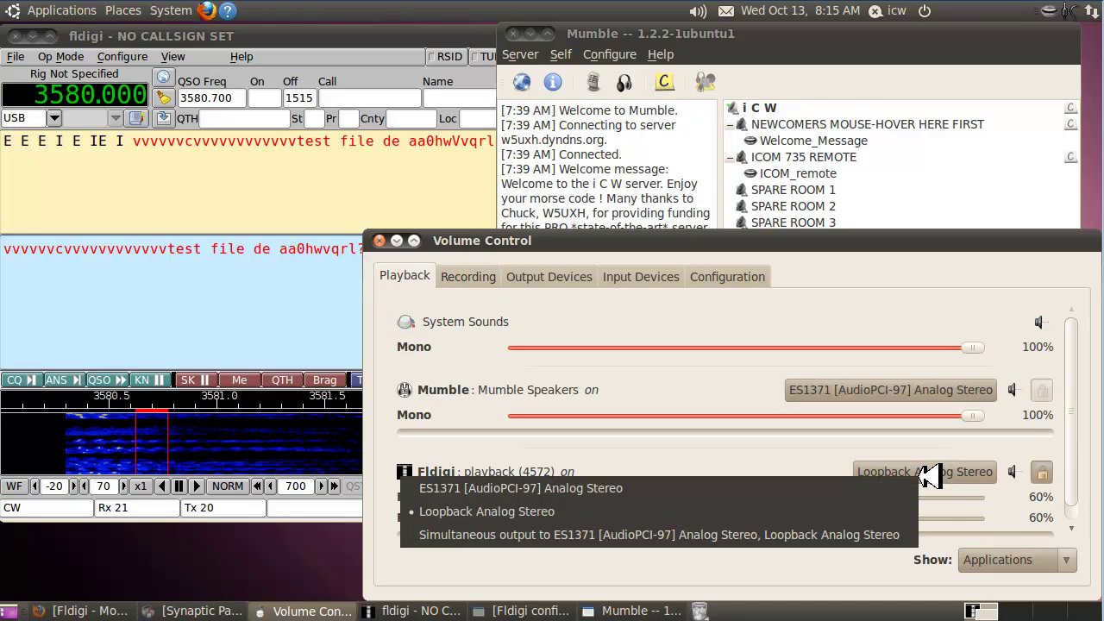
pyautogui.click(850, 535)
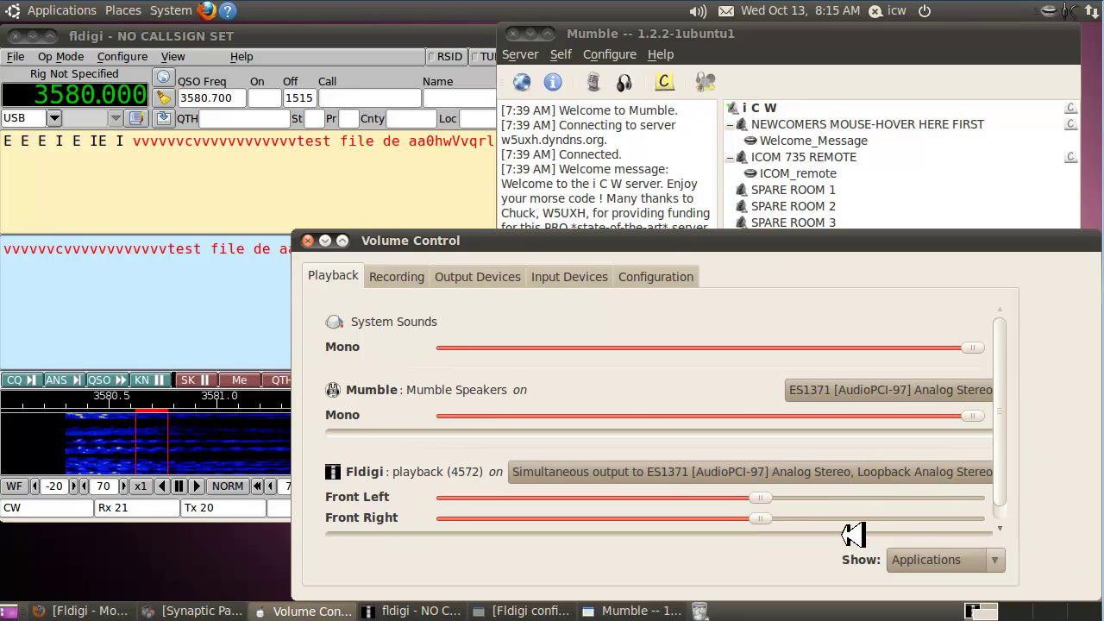
pyautogui.click(233, 328)
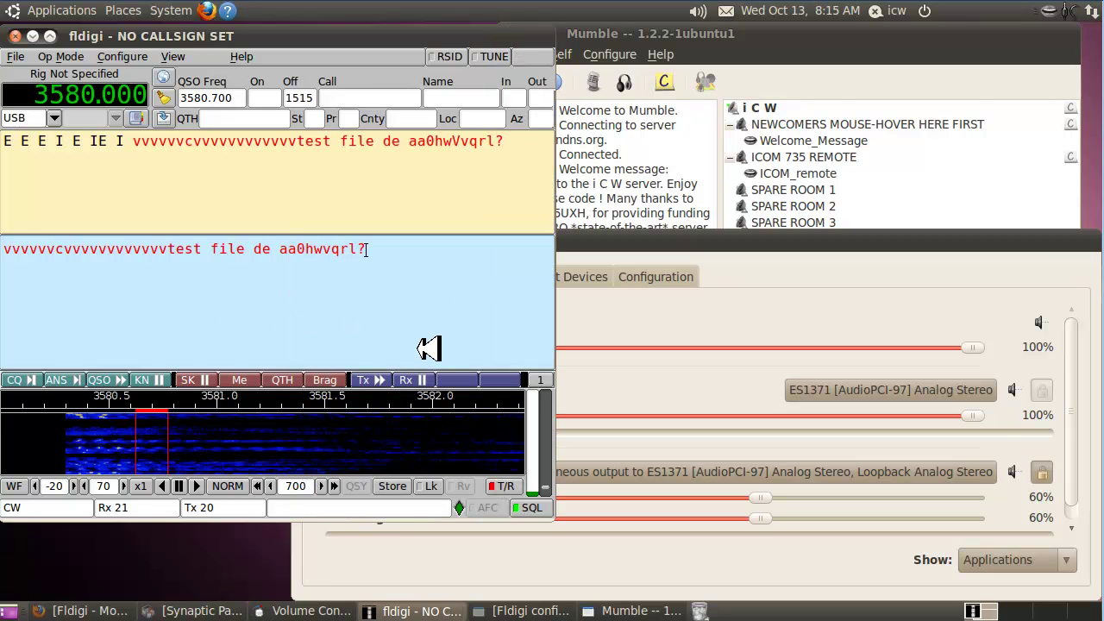
# Key 'e' then 'vvvv' from fldigi's transmit pane, checking Mumble in between
pyautogui.write('ev')
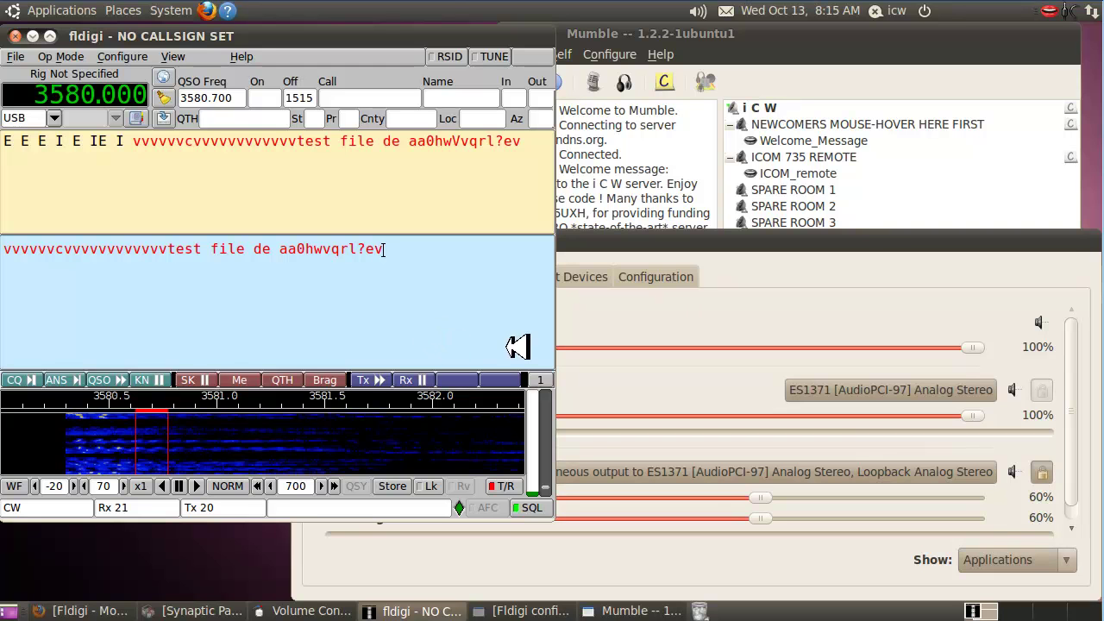
pyautogui.click(812, 52)
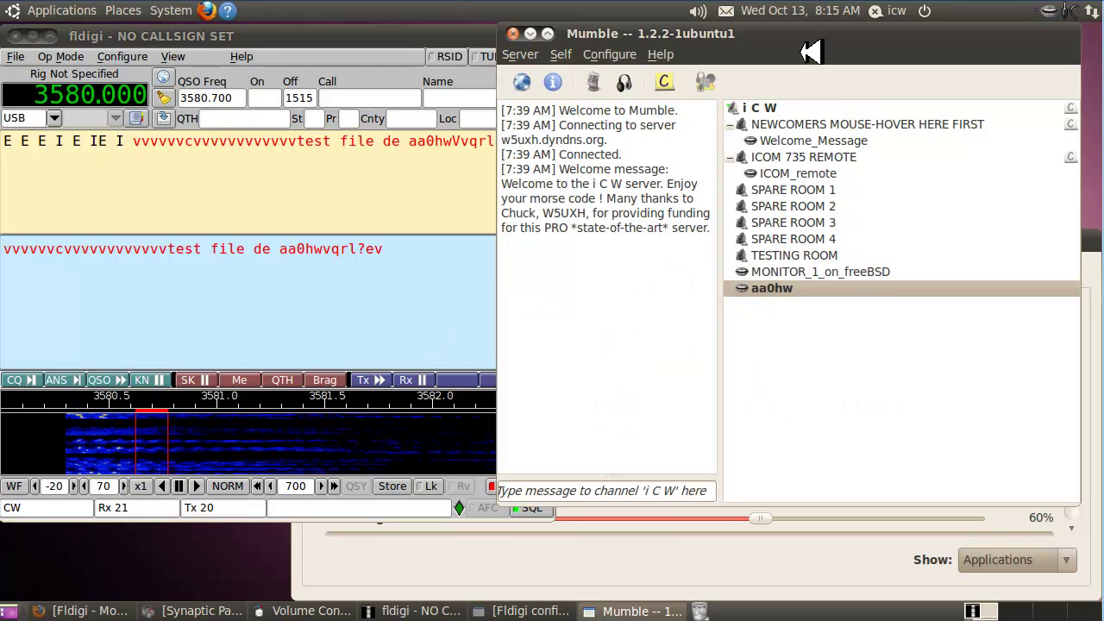
pyautogui.click(457, 295)
pyautogui.write('vv')
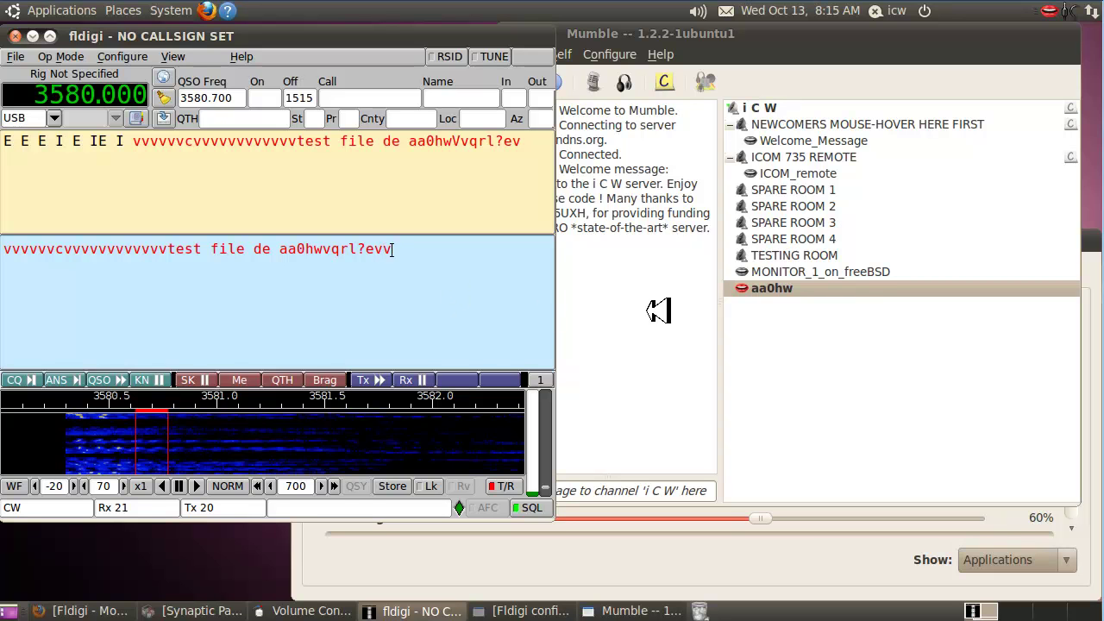
pyautogui.write('vvv')
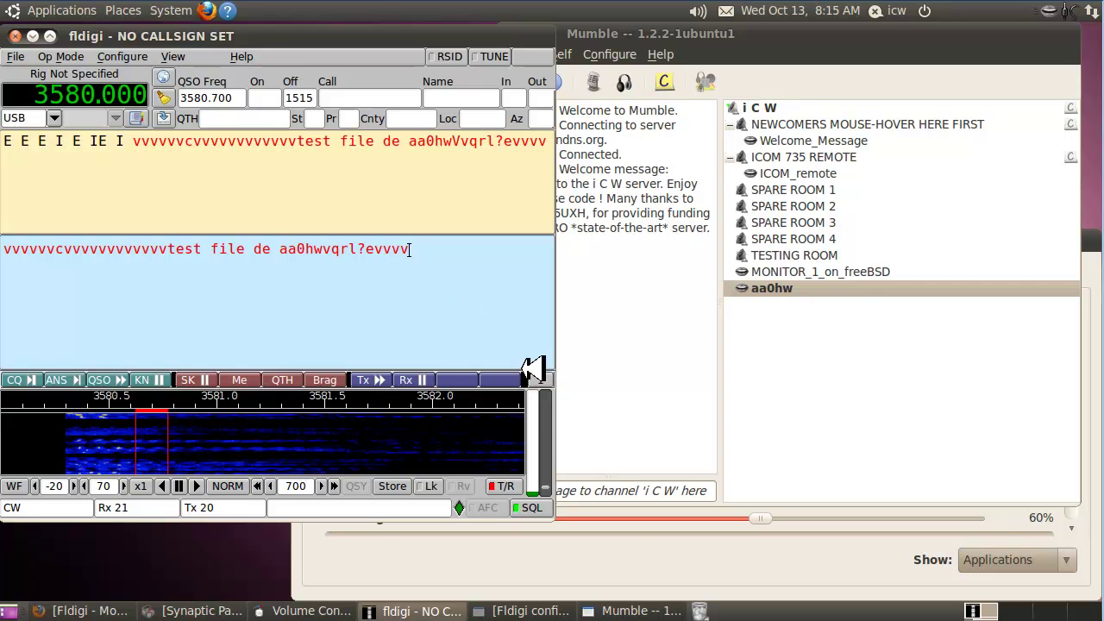
pyautogui.click(693, 559)
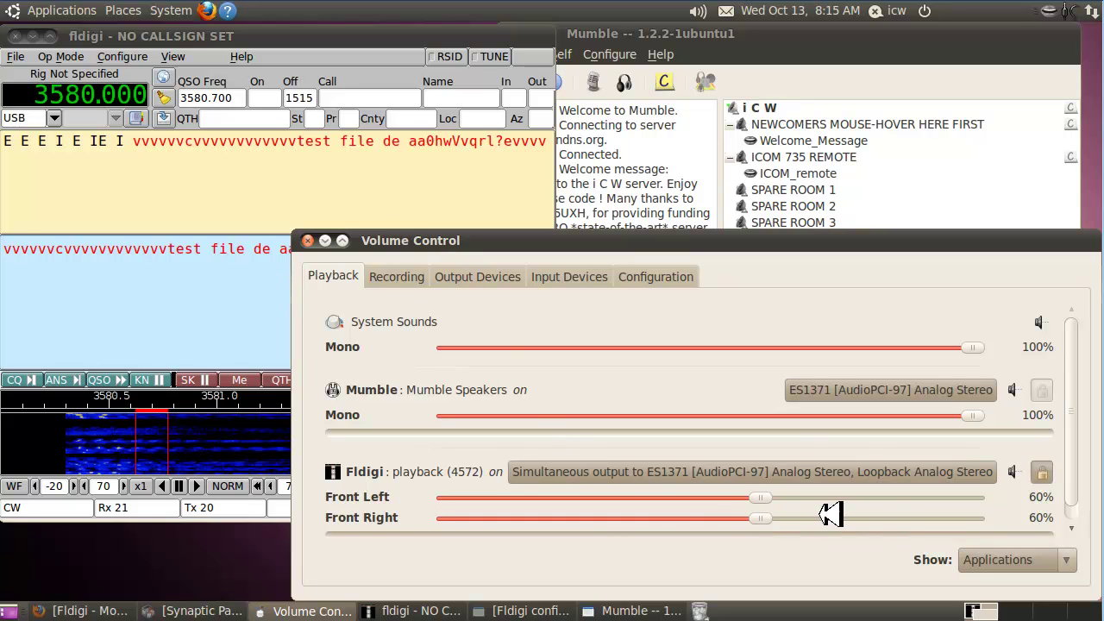
pyautogui.click(764, 54)
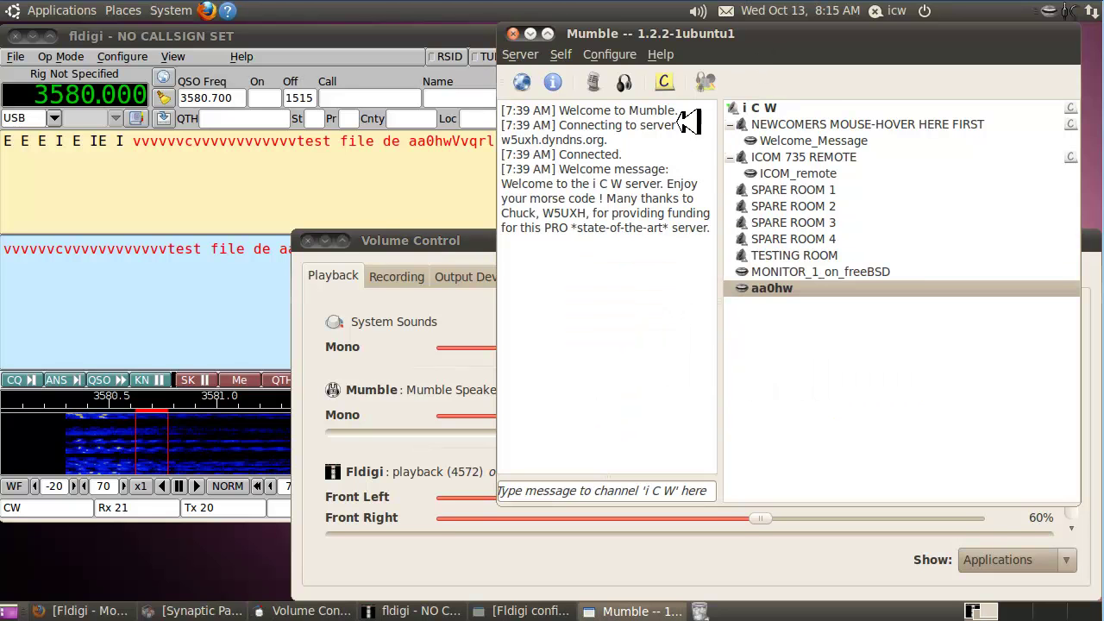
# Route Fldigi's playback only to Loopback Analog Stereo
pyautogui.click(560, 563)
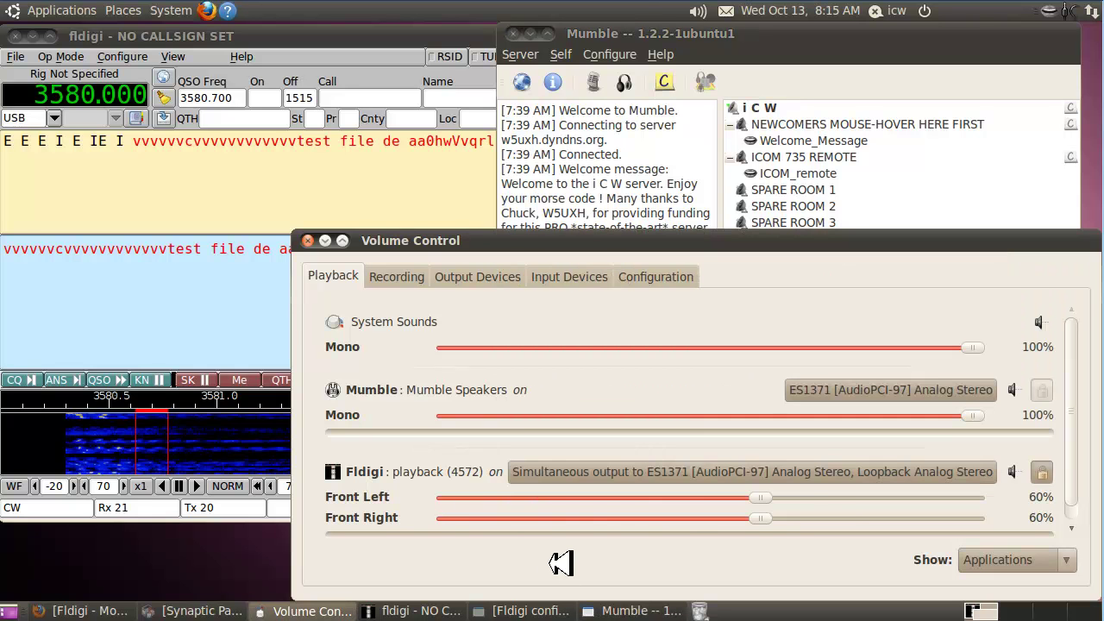
pyautogui.click(834, 479)
pyautogui.click(799, 507)
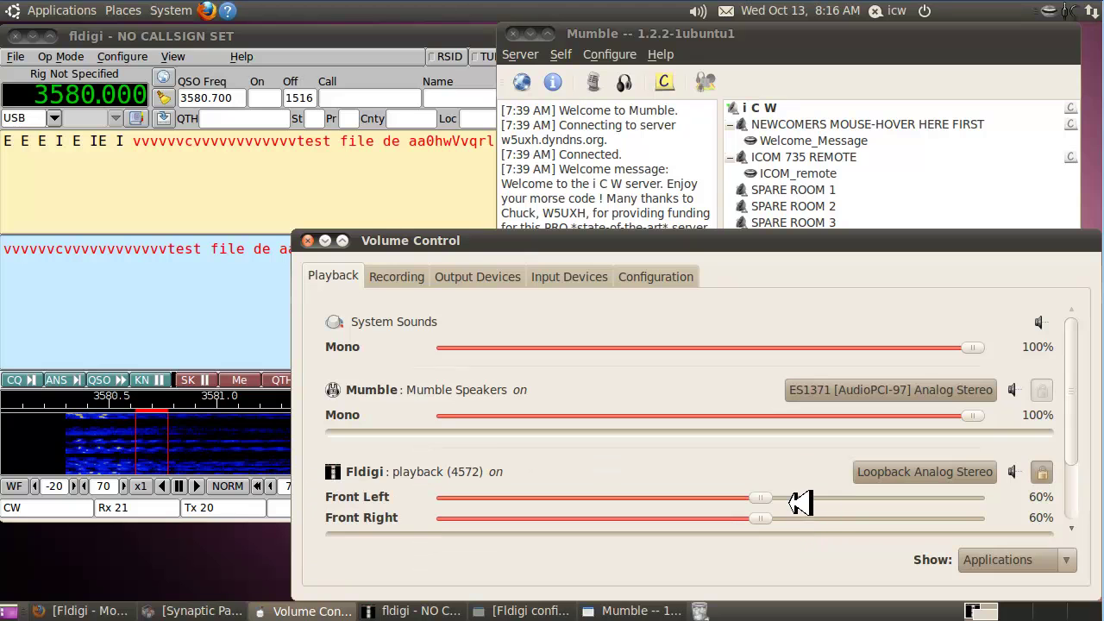
# Test Fldigi's playback level at 47% and 100%, then settle at 50% per channel
pyautogui.moveTo(772, 520); pyautogui.dragTo(703, 520)
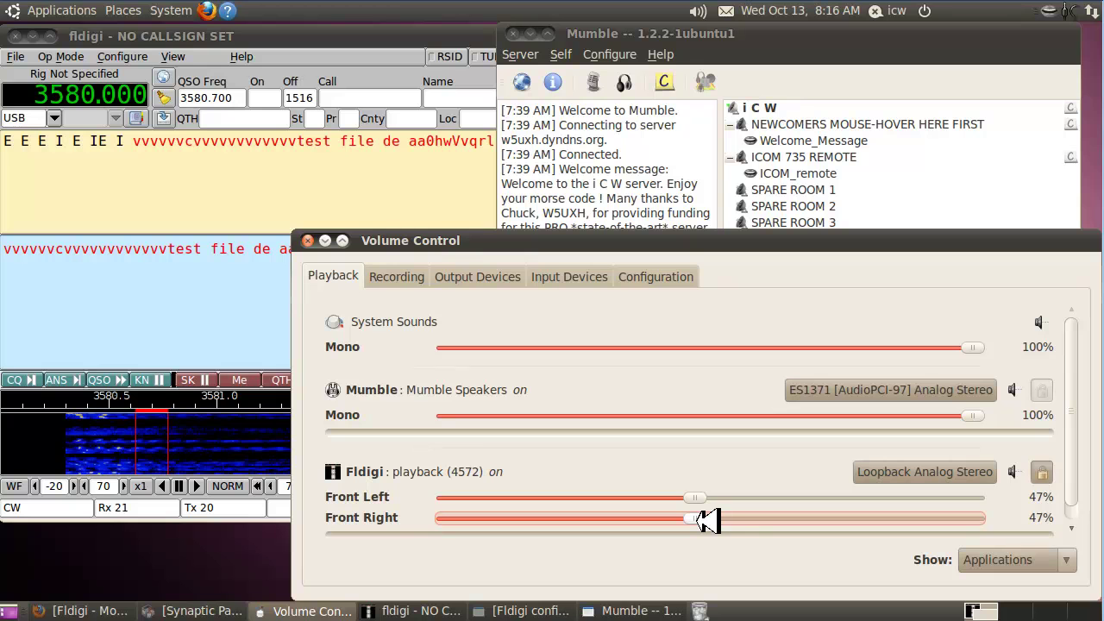
pyautogui.moveTo(705, 520); pyautogui.dragTo(1000, 518)
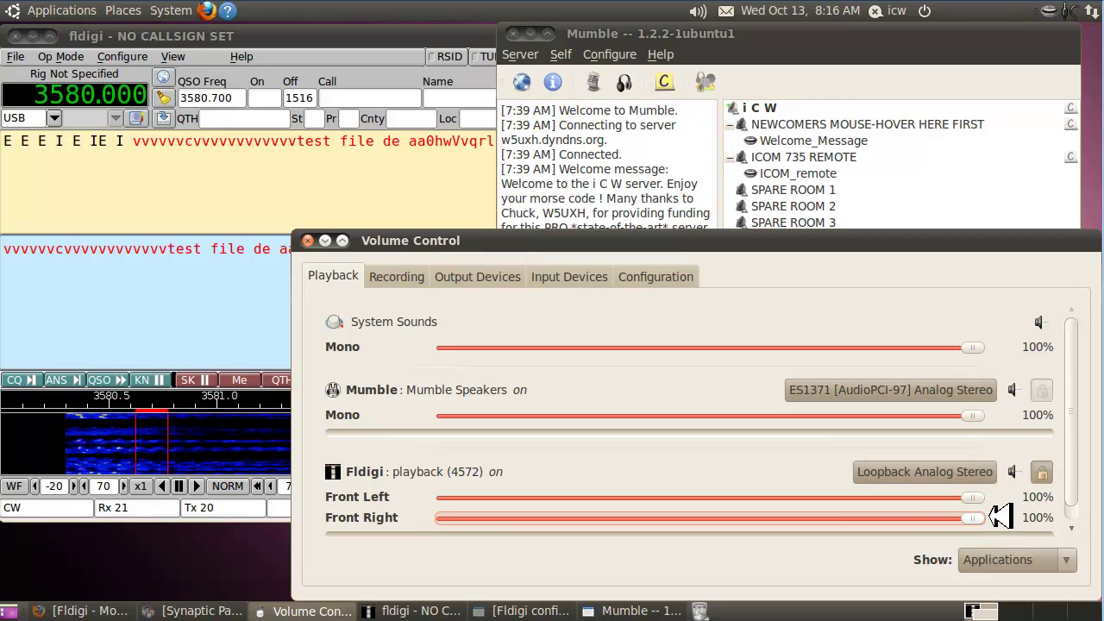
pyautogui.moveTo(841, 516); pyautogui.dragTo(723, 516)
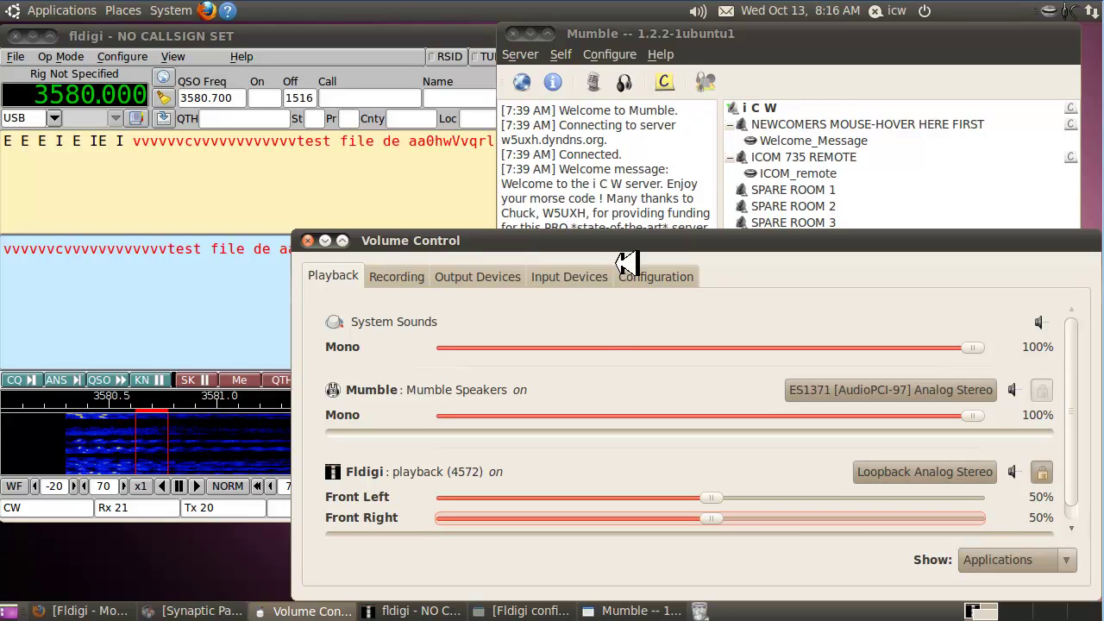
pyautogui.click(373, 36)
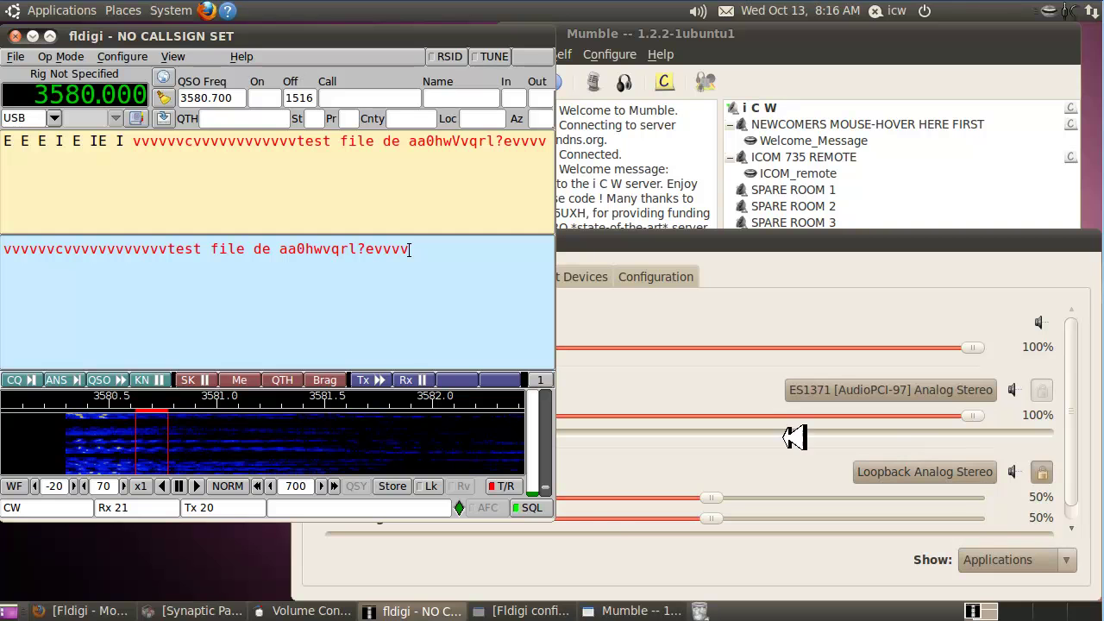
pyautogui.click(99, 606)
# Widen Firefox on the ALSA 'Jack and Loopback' page, then show the top of the 'snd-aloop, jack, etc' topic
pyautogui.click(733, 118)
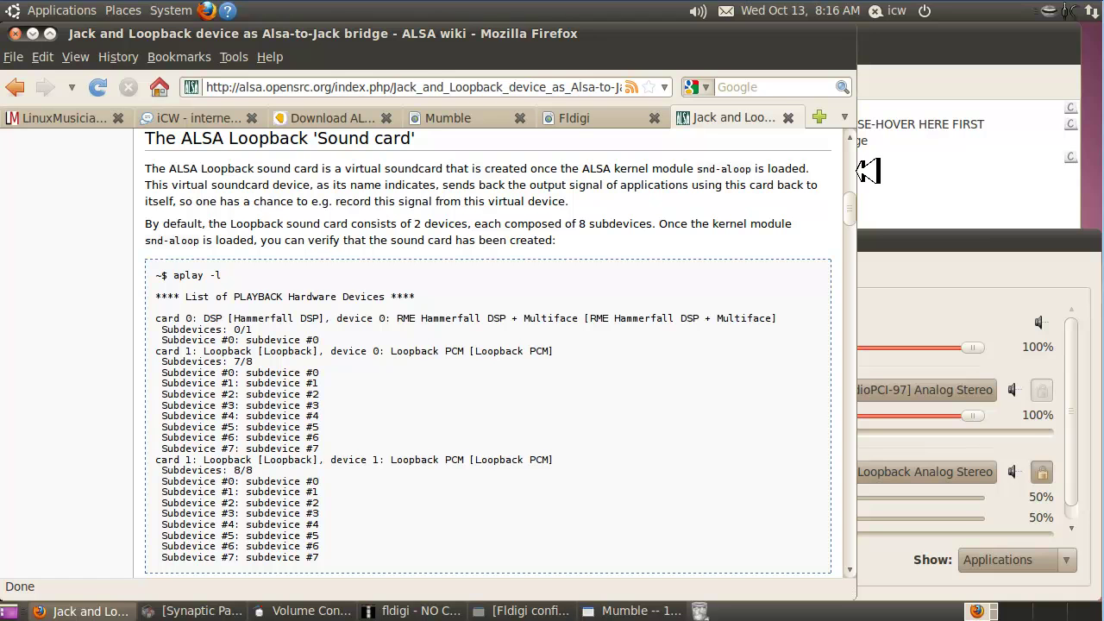
pyautogui.moveTo(870, 170); pyautogui.dragTo(1102, 176)
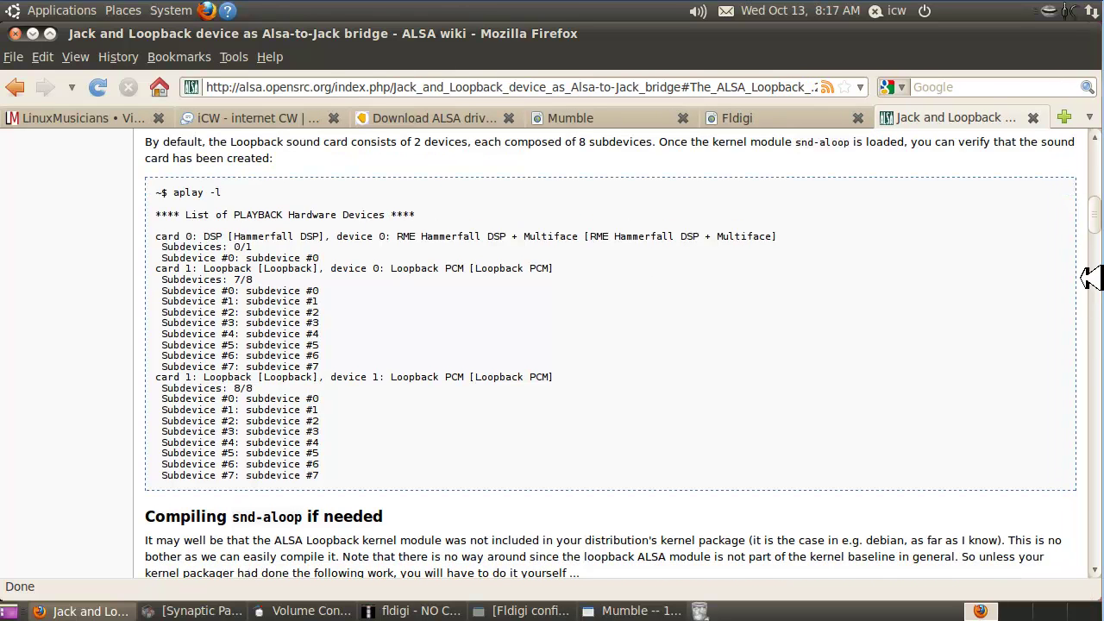
pyautogui.moveTo(1093, 207); pyautogui.dragTo(1088, 148)
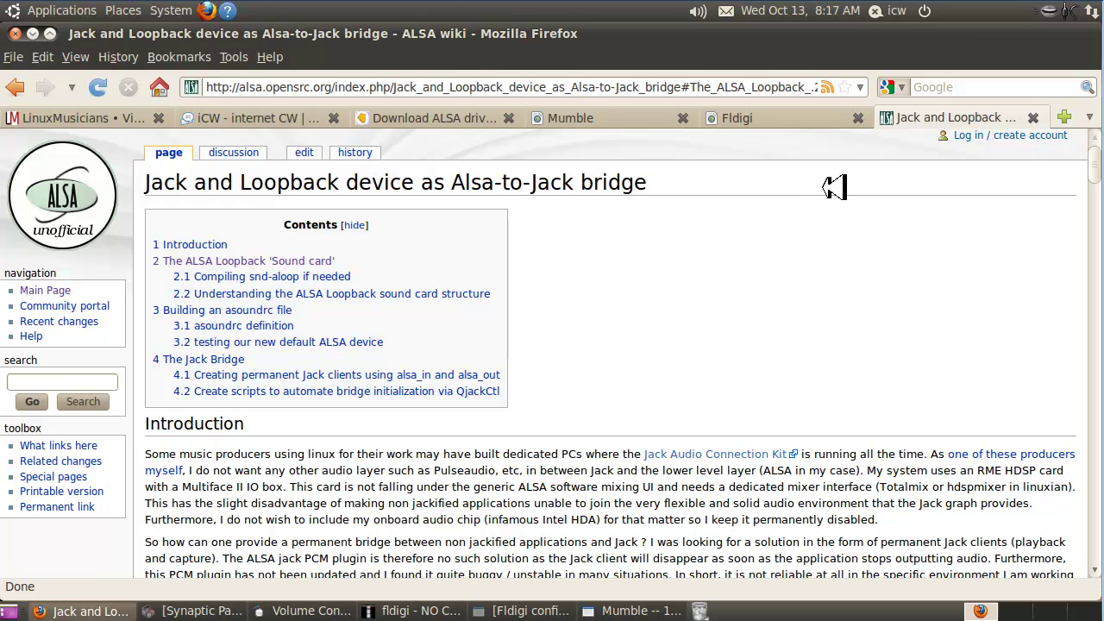
pyautogui.click(96, 117)
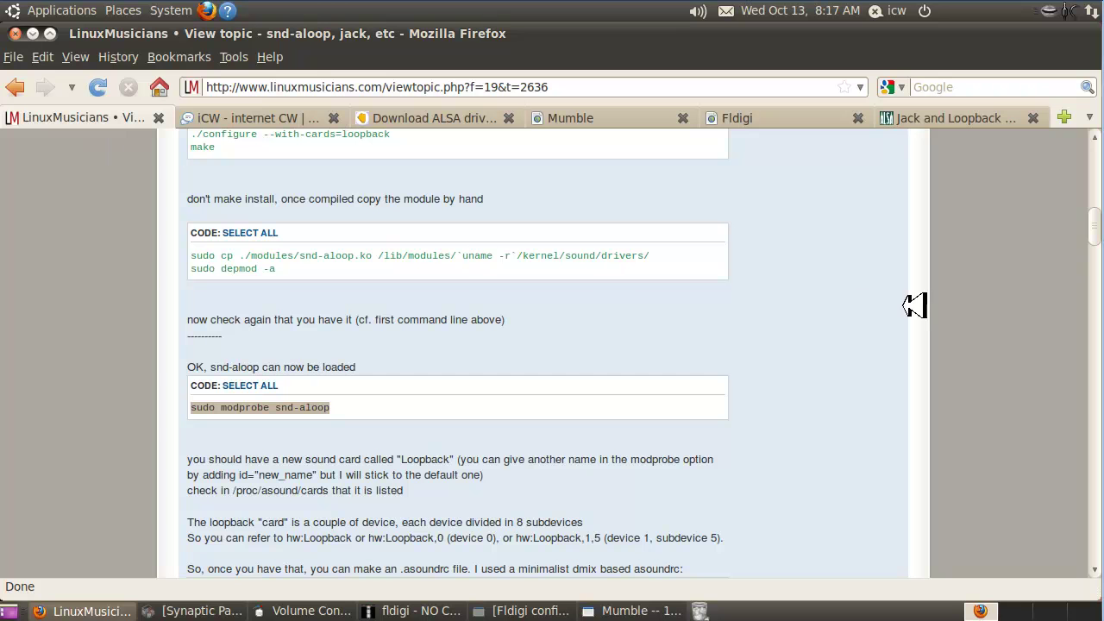
pyautogui.moveTo(1097, 229); pyautogui.dragTo(1097, 151)
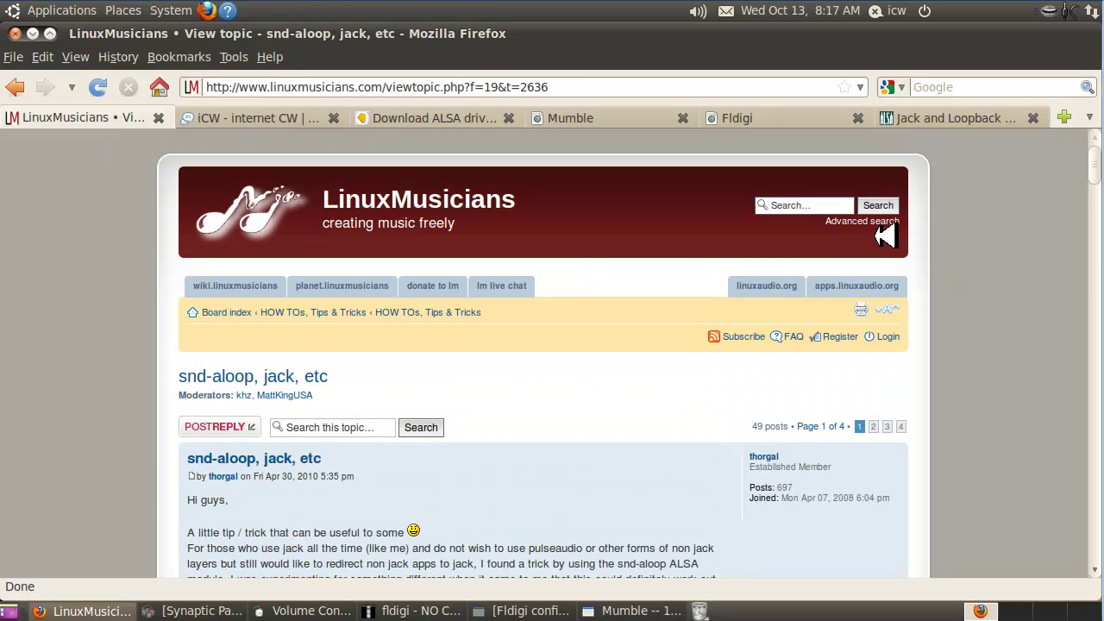